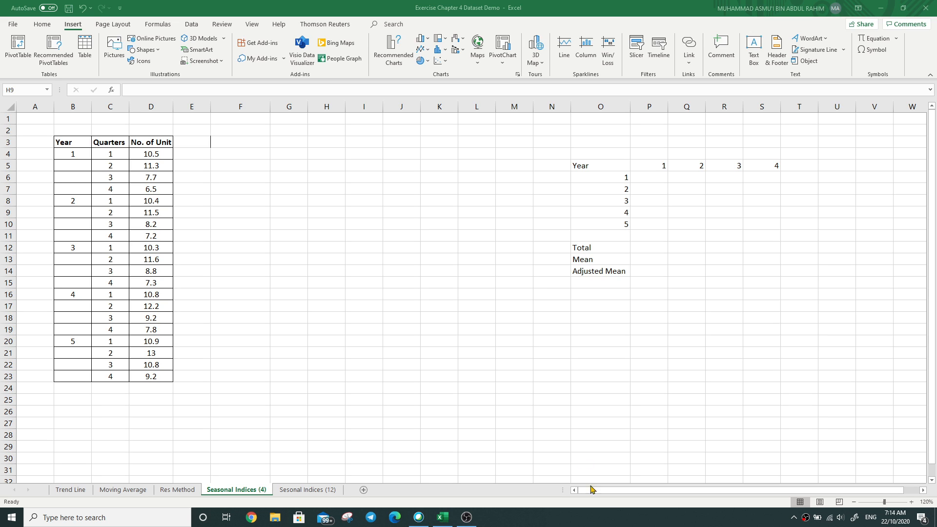
# Step: Insert a blank 2-D line chart and place it beside the data table, starting at about cell F3
pyautogui.click(427, 50)
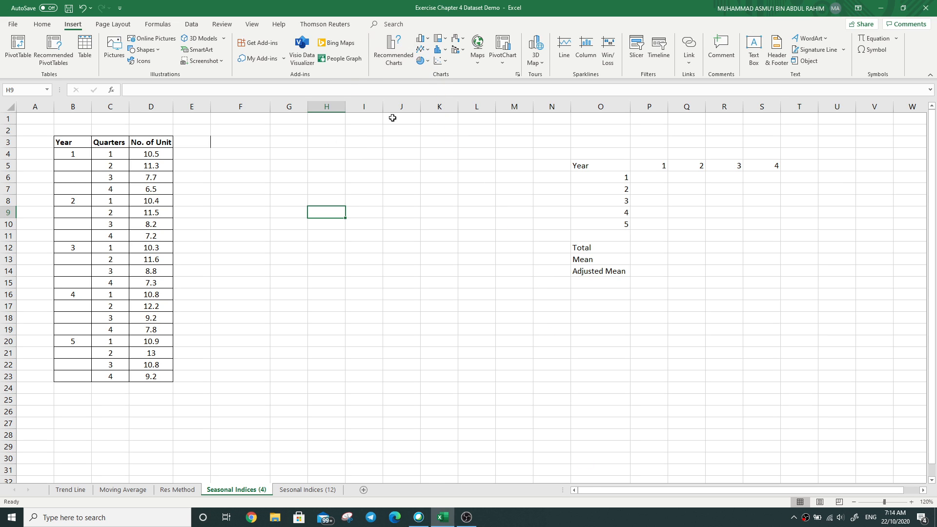
pyautogui.click(423, 50)
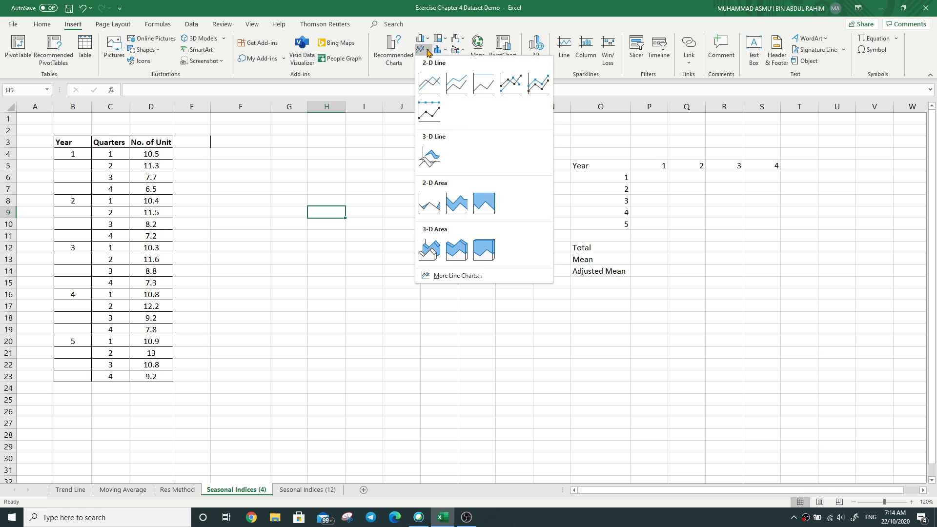
pyautogui.click(428, 84)
pyautogui.moveTo(471, 281); pyautogui.dragTo(376, 203)
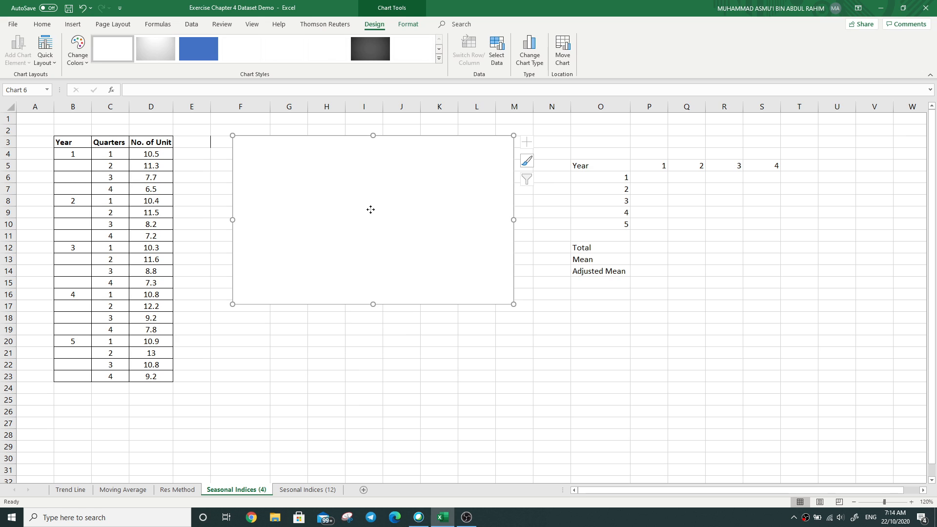
# Step: Add a chart series named from the No. of Unit header in D3, with values from D4:D23
pyautogui.rightClick(370, 209)
pyautogui.click(396, 331)
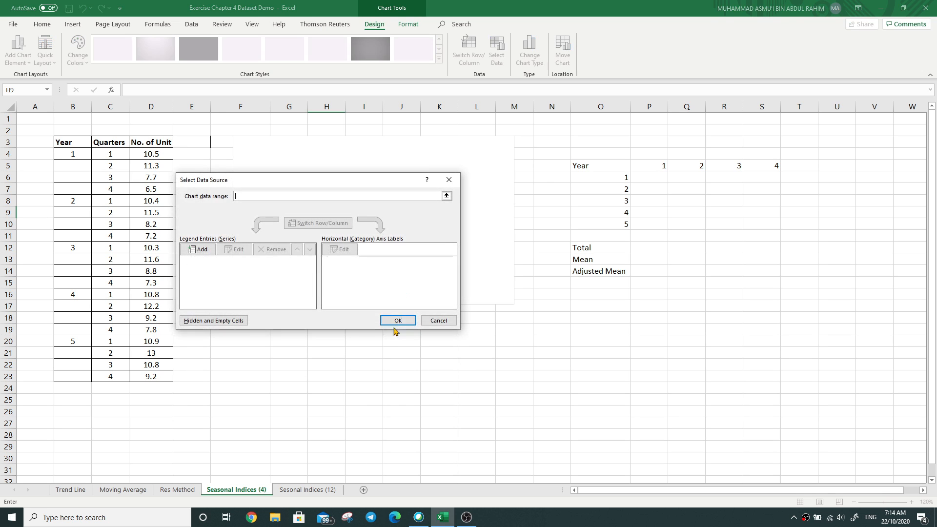
pyautogui.click(198, 249)
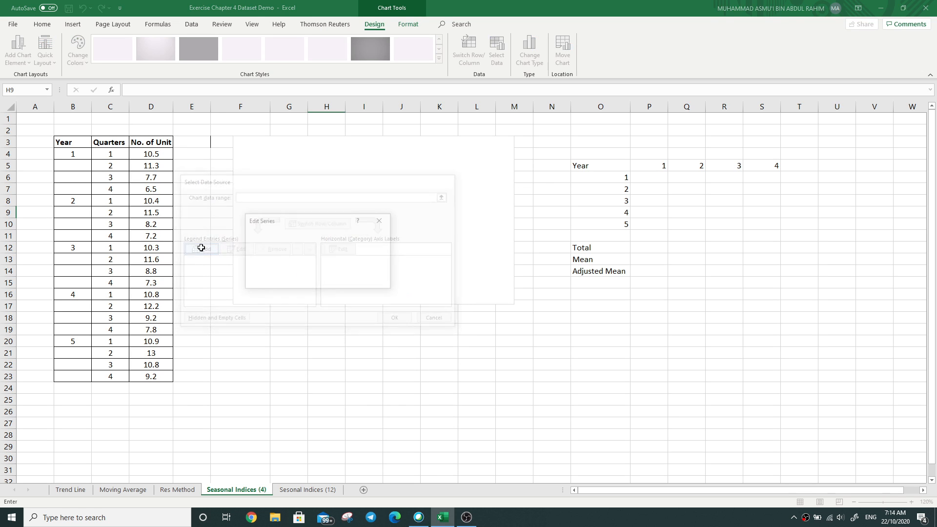
pyautogui.click(149, 141)
pyautogui.click(339, 265)
pyautogui.moveTo(160, 155); pyautogui.dragTo(161, 377)
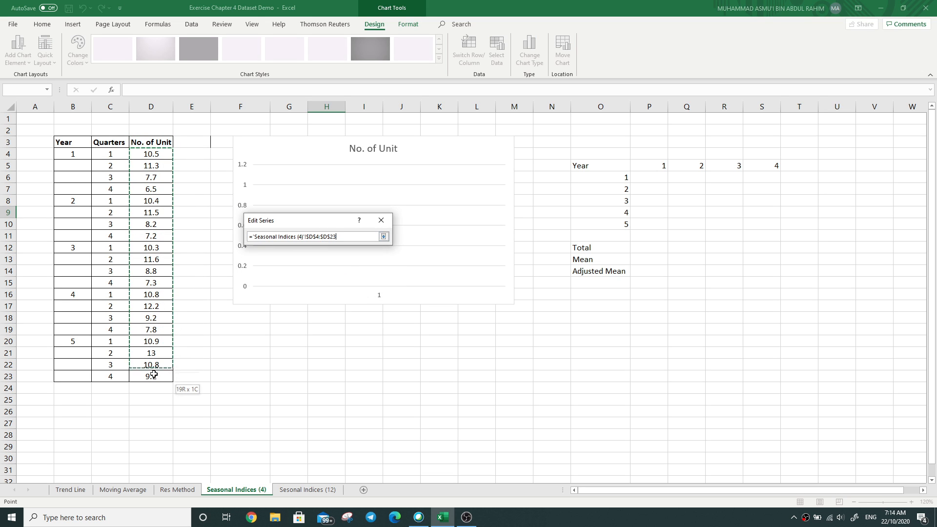
pyautogui.click(383, 237)
pyautogui.click(375, 285)
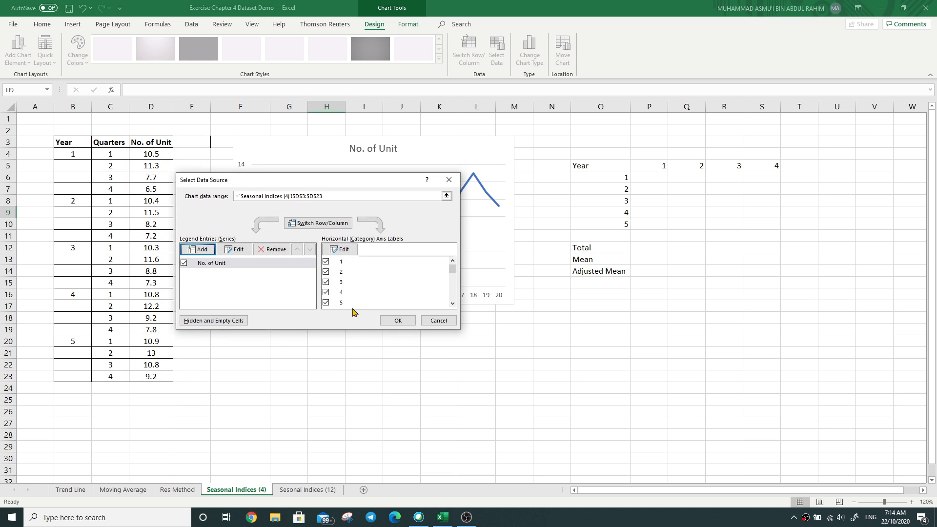
# Step: Set the chart's horizontal axis labels to the year and quarter cells B4:C23
pyautogui.moveTo(383, 179); pyautogui.dragTo(434, 188)
pyautogui.click(406, 258)
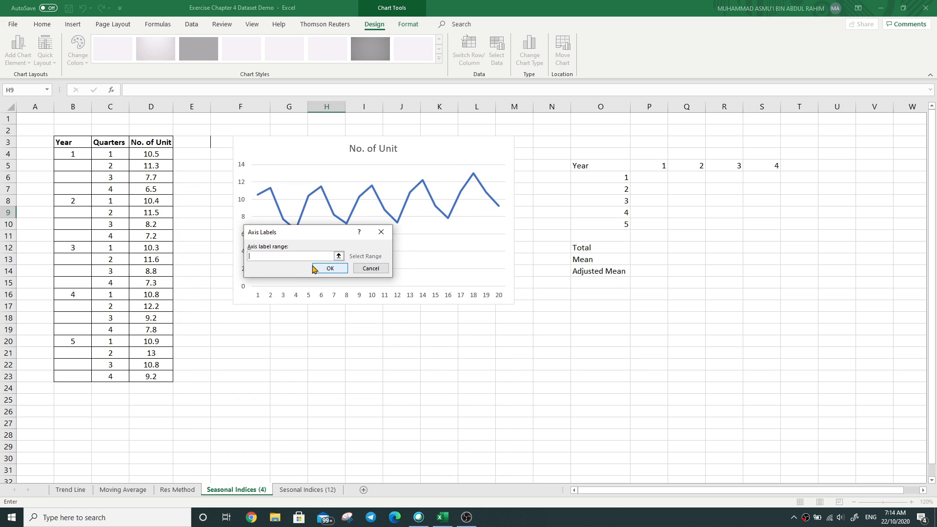
pyautogui.moveTo(73, 154); pyautogui.dragTo(110, 375)
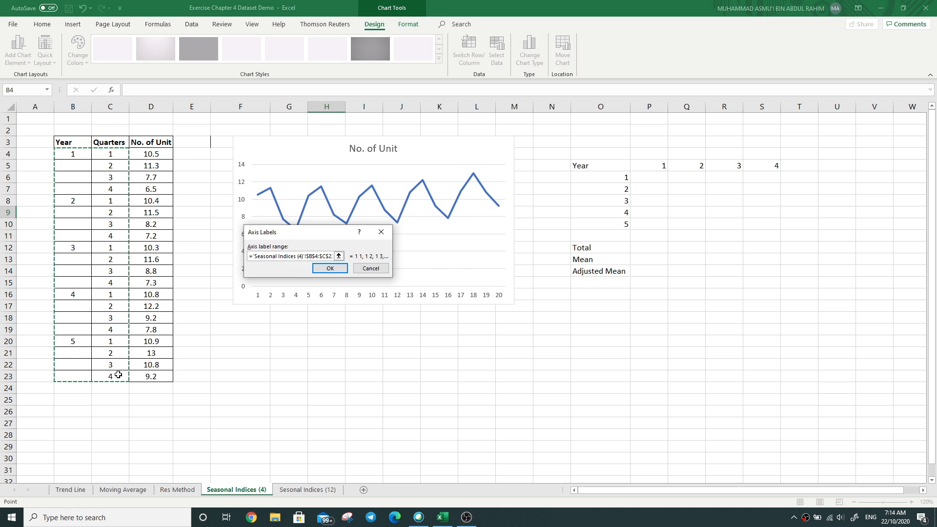
pyautogui.click(330, 267)
pyautogui.click(445, 328)
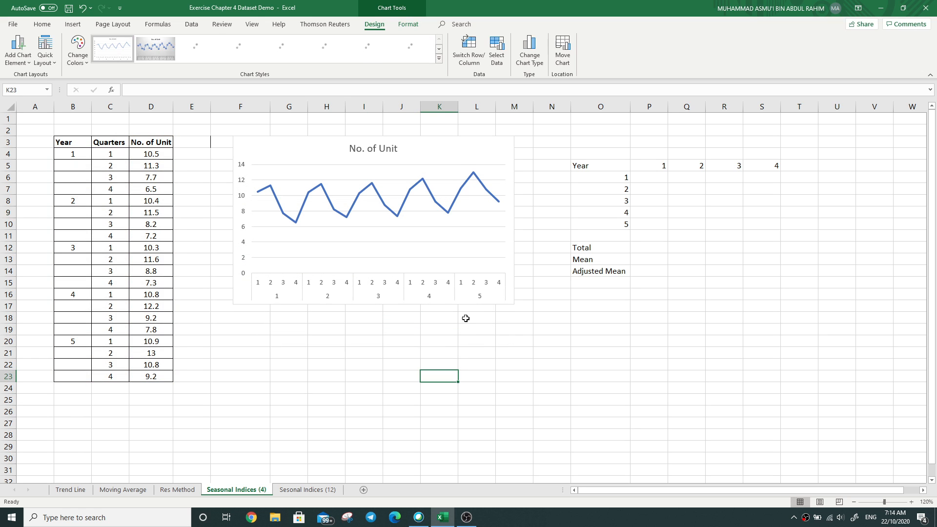
# Step: Enlarge the No. of Unit line chart and move it below the data table, starting at about row 25
pyautogui.click(491, 140)
pyautogui.moveTo(513, 305); pyautogui.dragTo(608, 410)
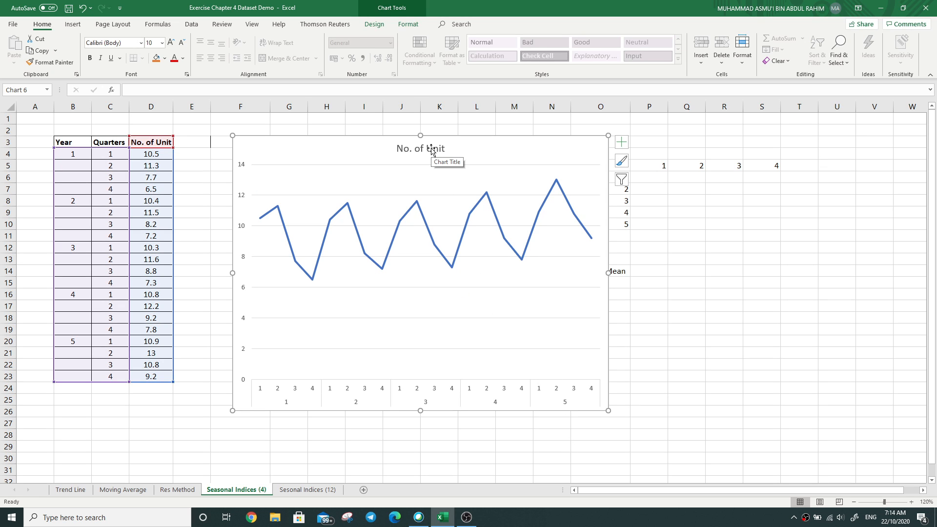
pyautogui.moveTo(558, 156); pyautogui.dragTo(526, 149)
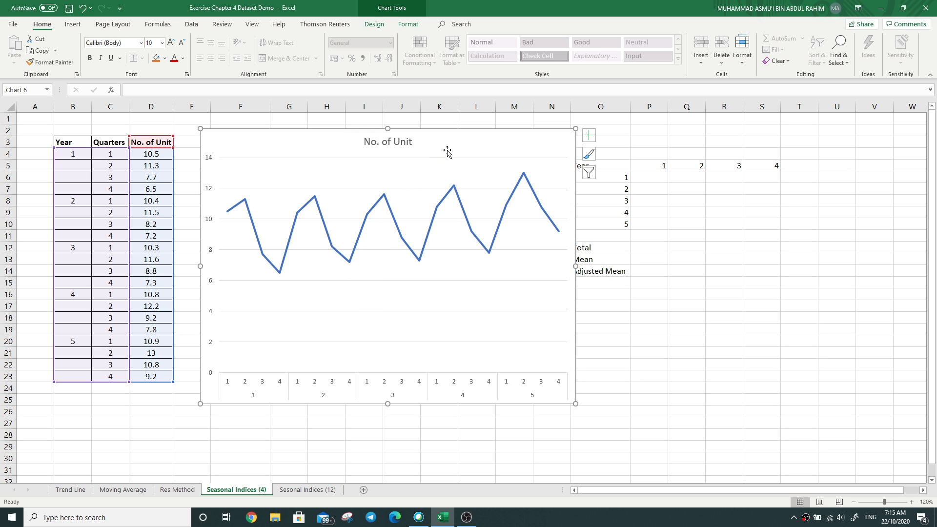
pyautogui.moveTo(468, 134); pyautogui.dragTo(318, 398)
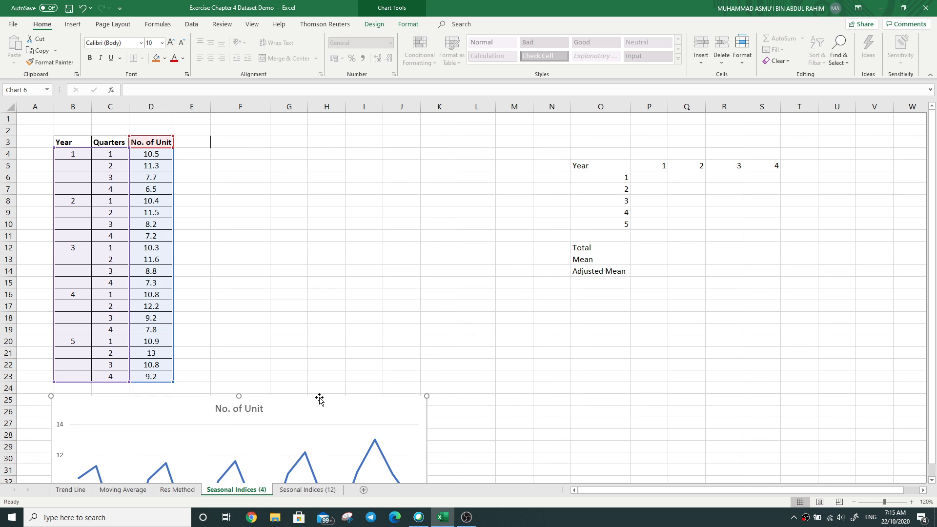
pyautogui.scroll(-1, 303, 287)
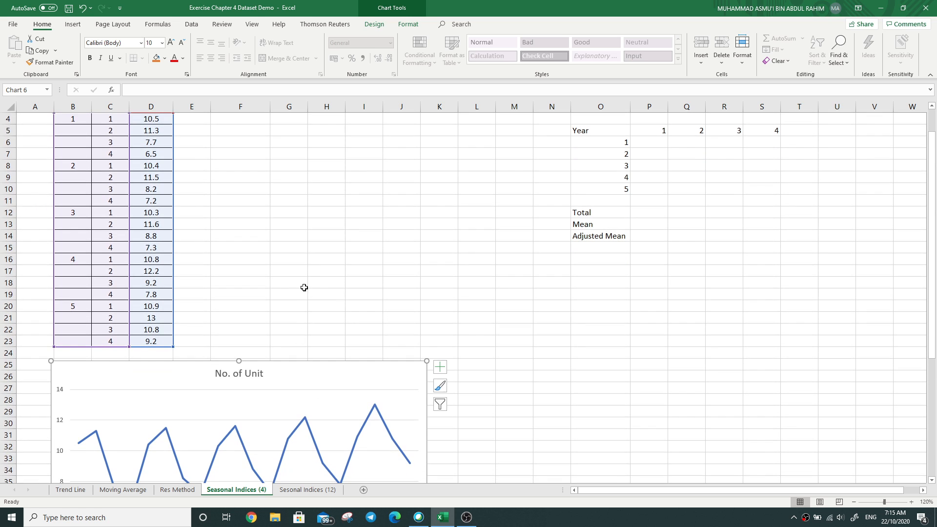
pyautogui.click(362, 285)
pyautogui.scroll(1, 351, 288)
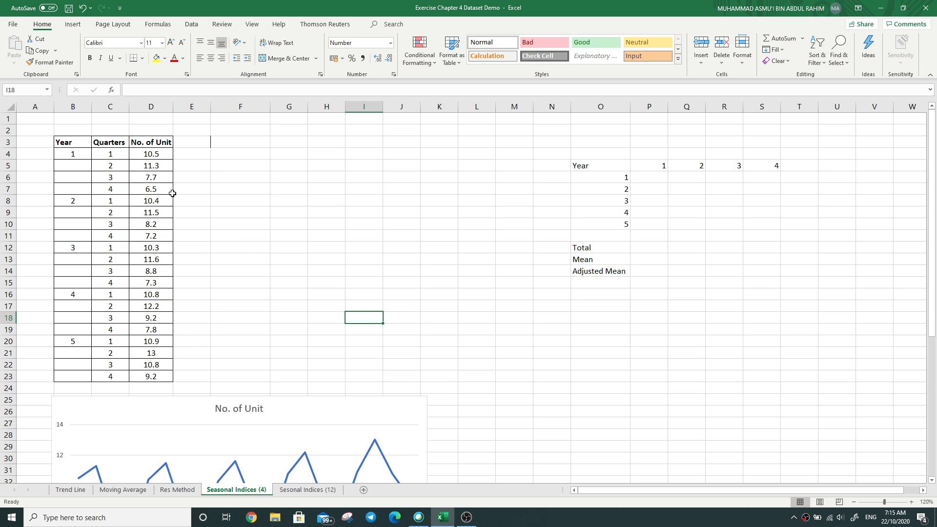
# Step: Enter the header "Moving Total" in E3 and fit column E to its width
pyautogui.moveTo(116, 155); pyautogui.dragTo(117, 184)
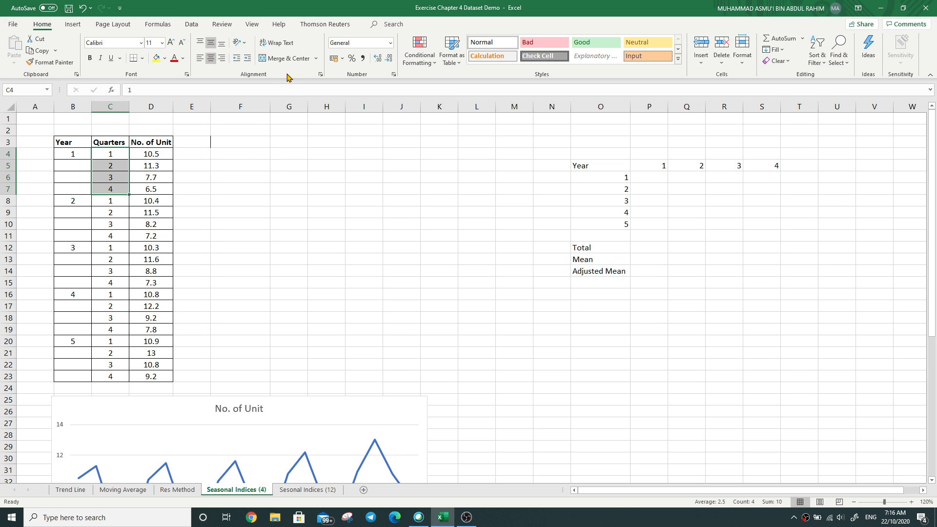
pyautogui.click(192, 166)
pyautogui.click(191, 145)
pyautogui.write('M')
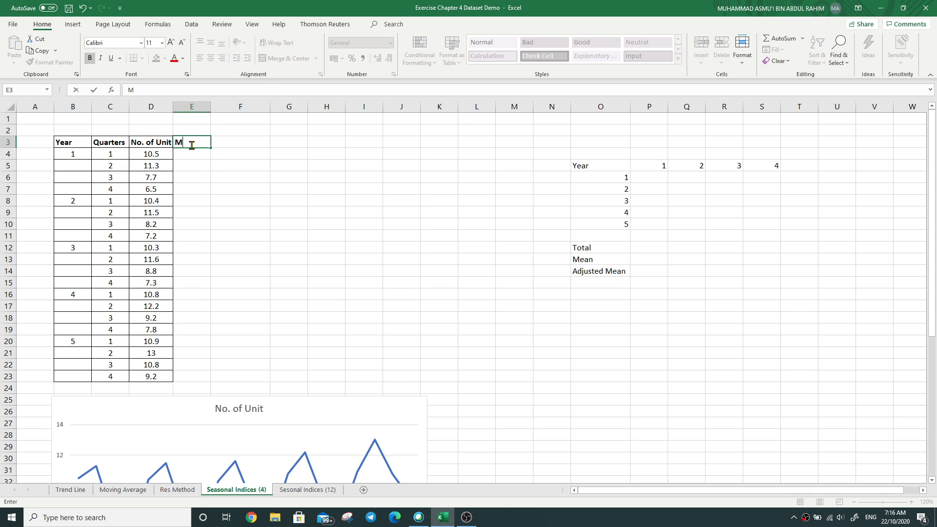
pyautogui.write('oving Total')
pyautogui.click(232, 216)
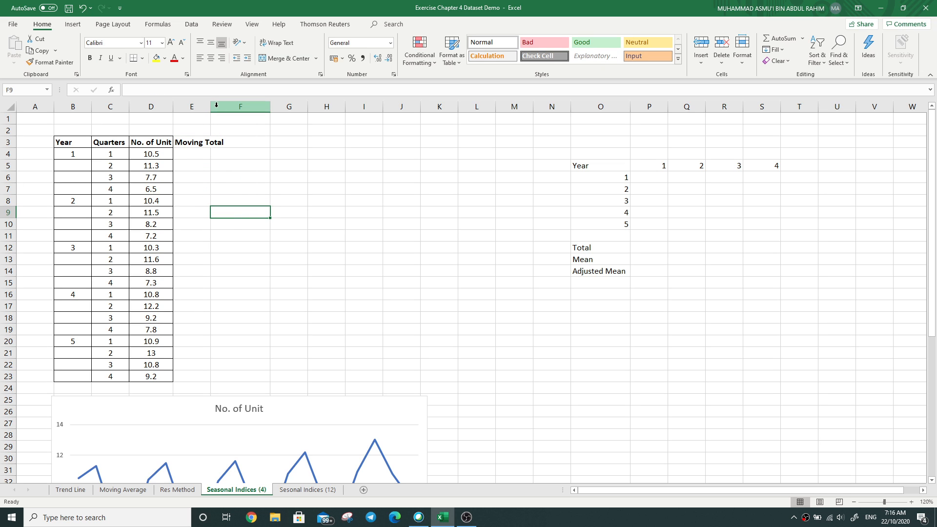
pyautogui.doubleClick(210, 106)
# Step: Enter =SUM(D4:D7) in E6 as the first four-quarter moving total
pyautogui.moveTo(154, 154); pyautogui.dragTo(153, 184)
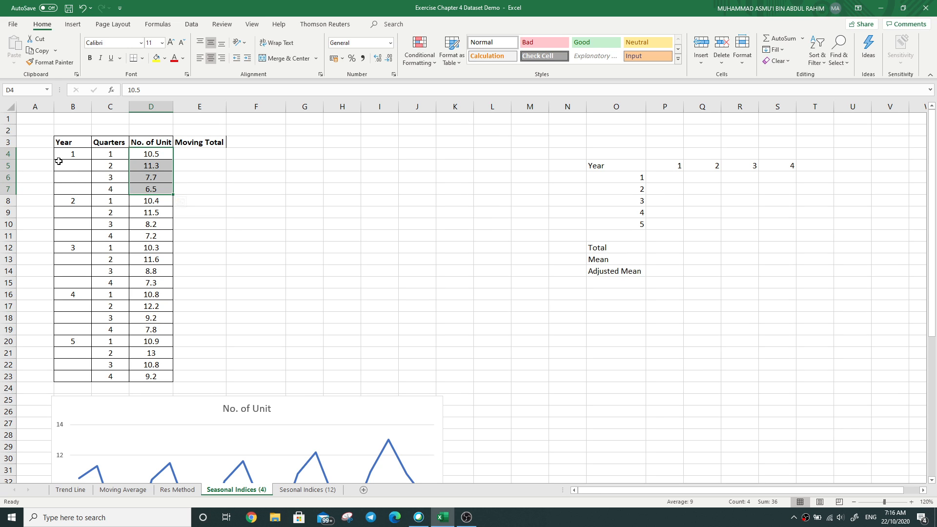
pyautogui.click(186, 178)
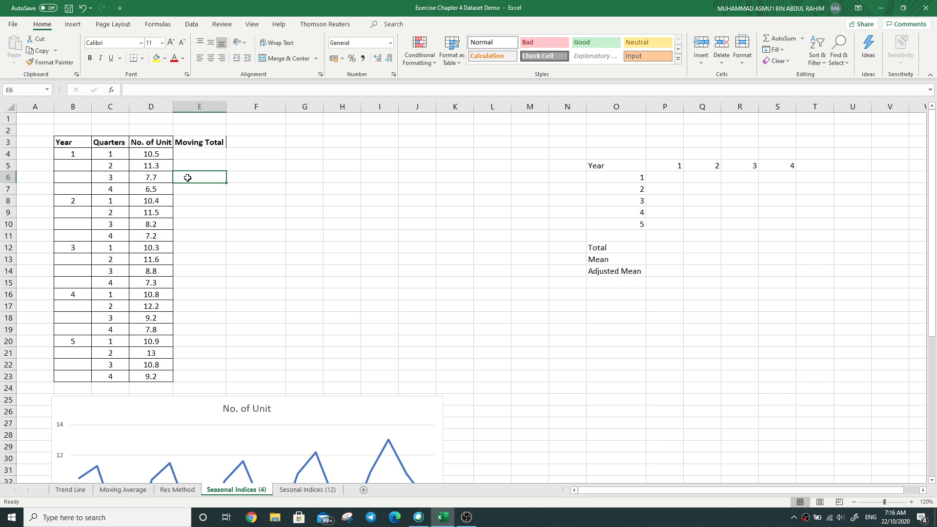
pyautogui.click(177, 90)
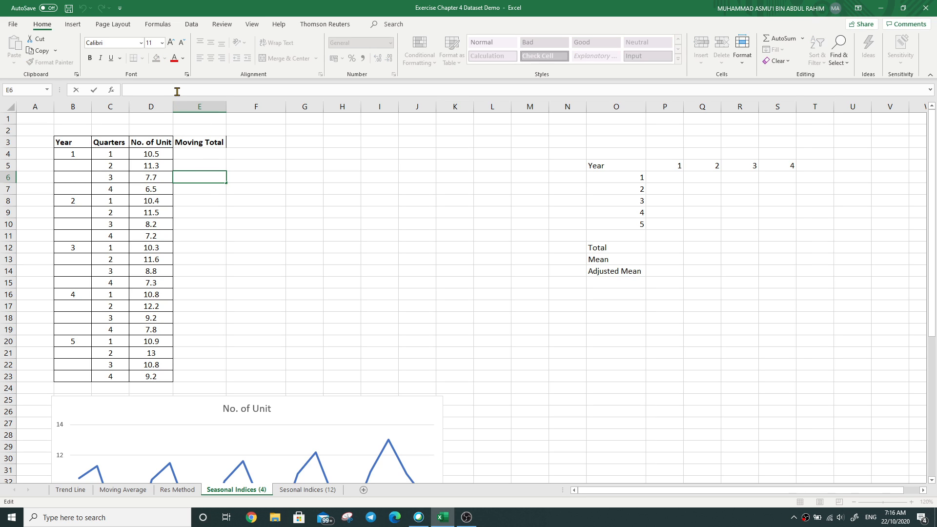
pyautogui.write('=SUM')
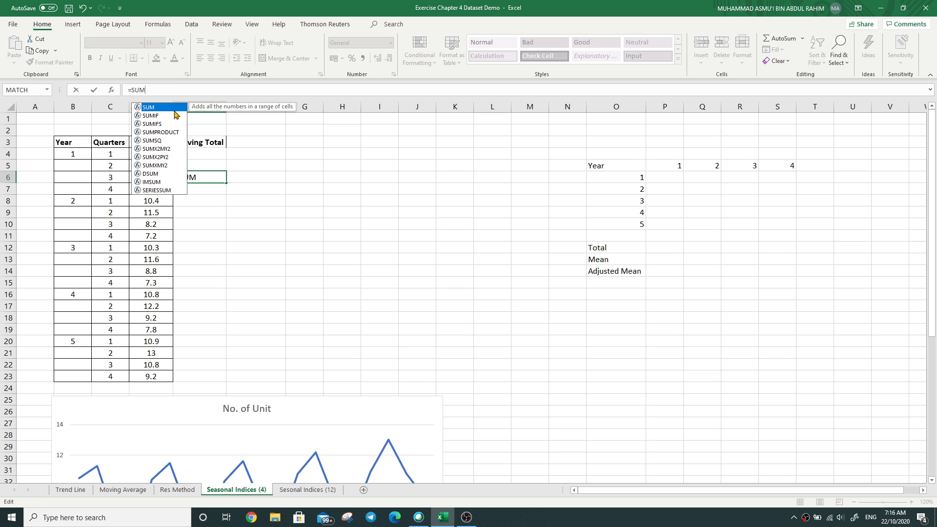
pyautogui.doubleClick(166, 107)
pyautogui.moveTo(156, 153); pyautogui.dragTo(159, 189)
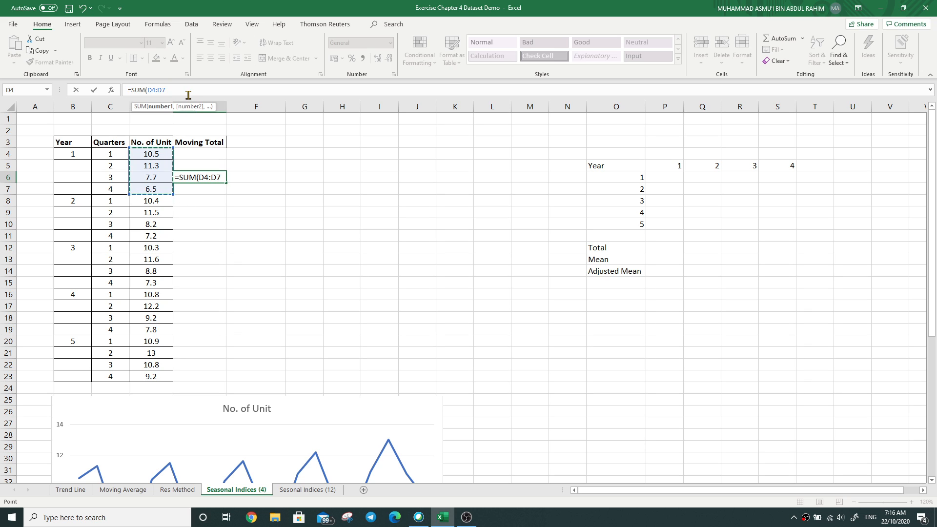
pyautogui.press('Return')
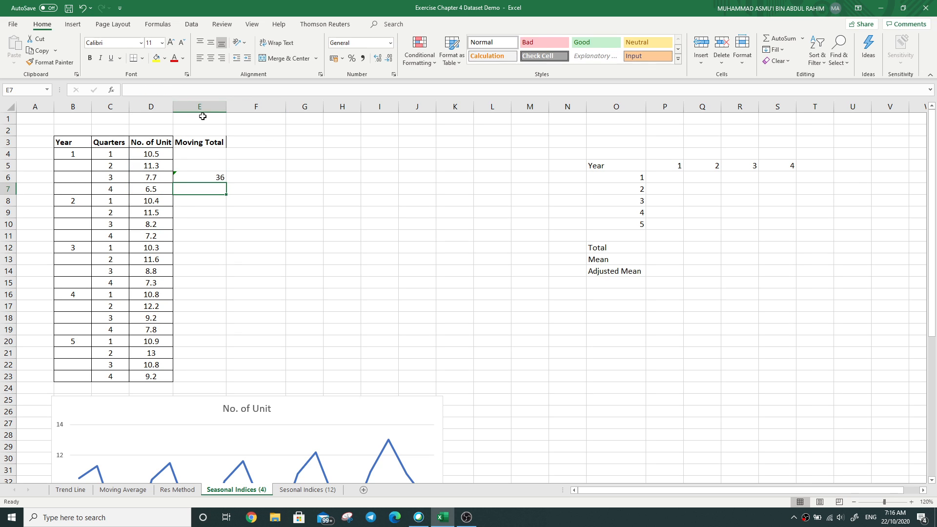
# Step: Fill the moving total formula from E6 down to E22, check the last formula's range, and shade the empty cell E23 yellow
pyautogui.click(197, 175)
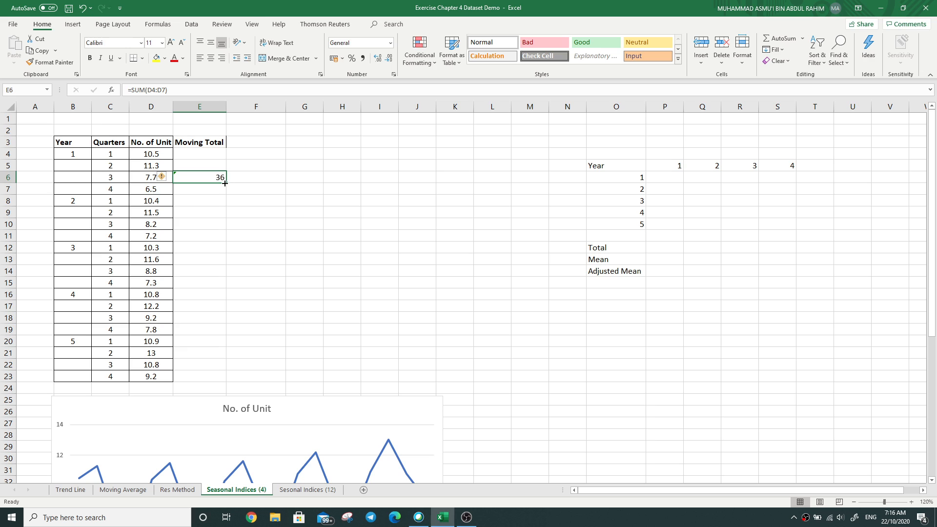
pyautogui.moveTo(226, 188); pyautogui.dragTo(211, 367)
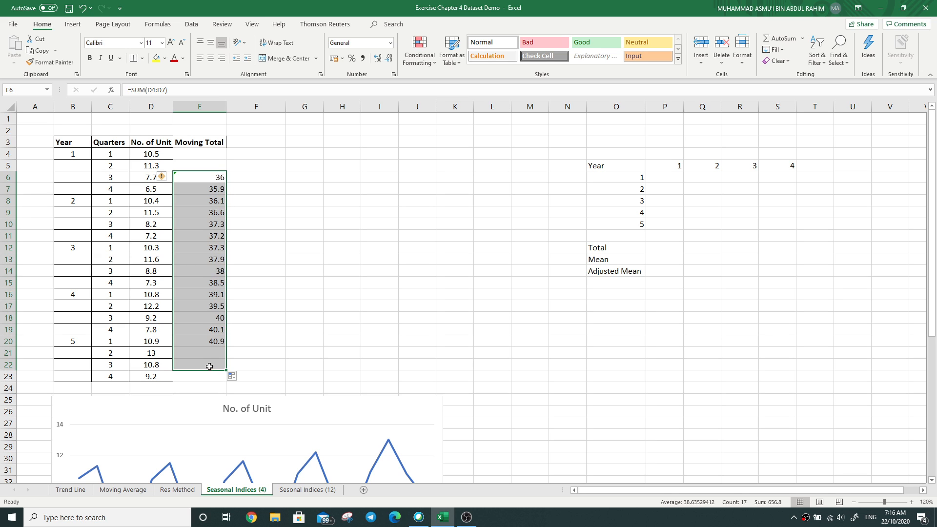
pyautogui.click(210, 366)
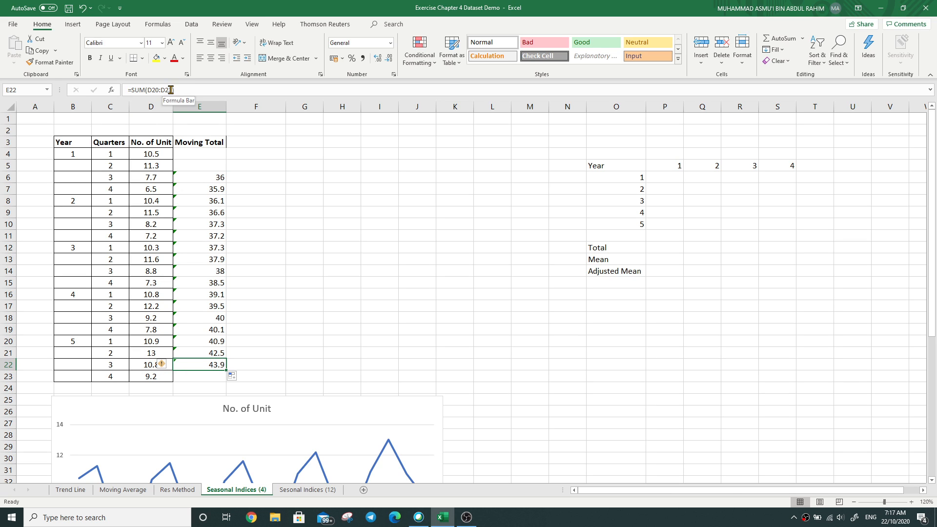
pyautogui.moveTo(174, 89); pyautogui.dragTo(161, 90)
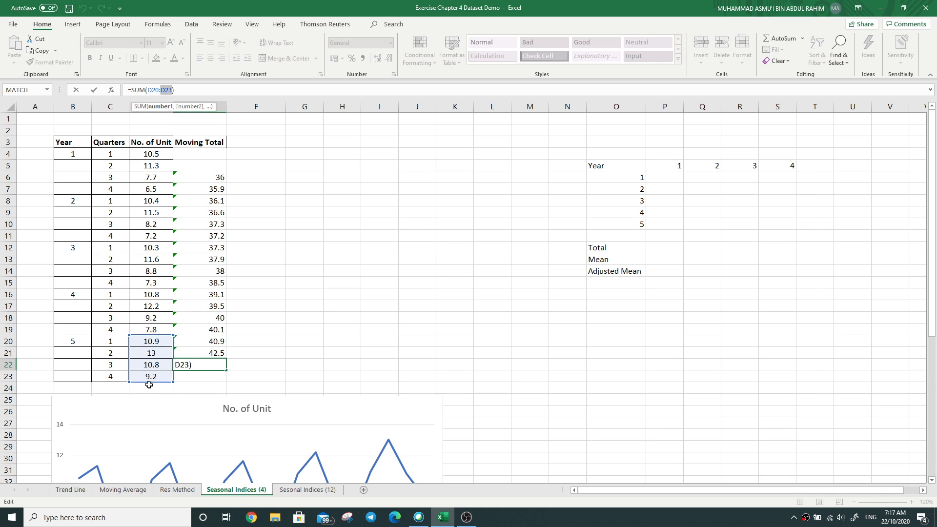
pyautogui.press('Escape')
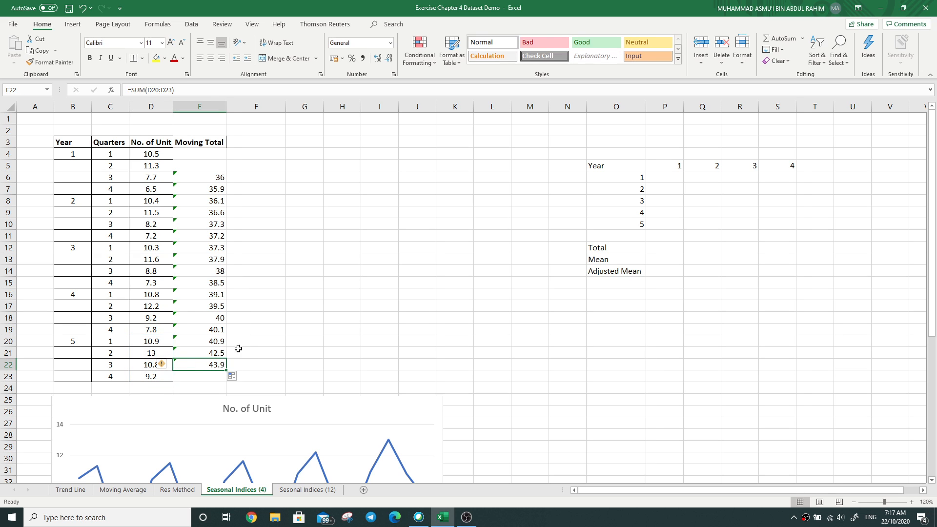
pyautogui.click(215, 376)
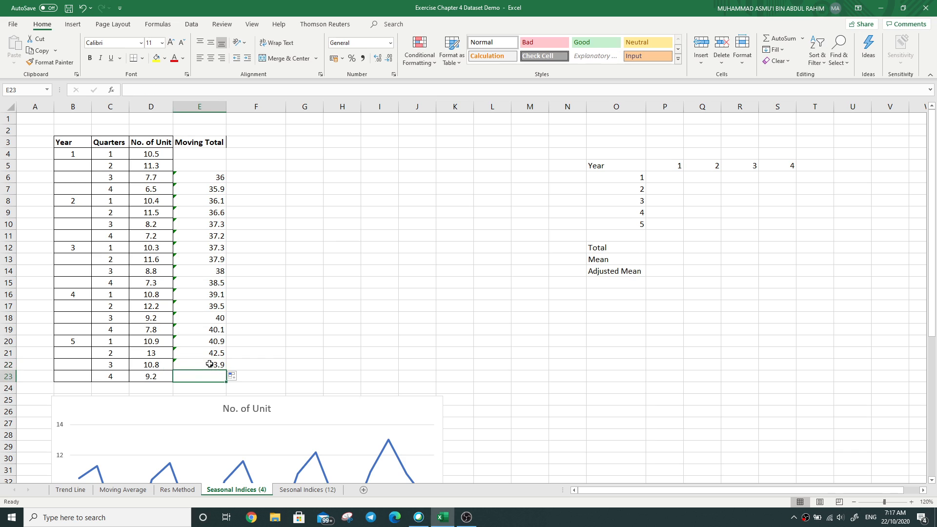
pyautogui.click(156, 58)
# Step: Enter the header "Centered MT" in F3 beside the Moving Total column
pyautogui.click(245, 169)
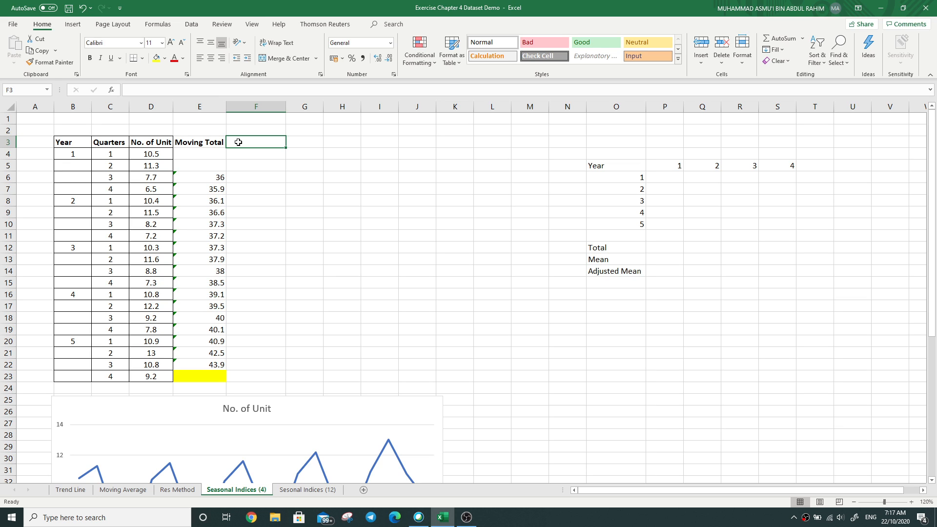
pyautogui.write('Centered')
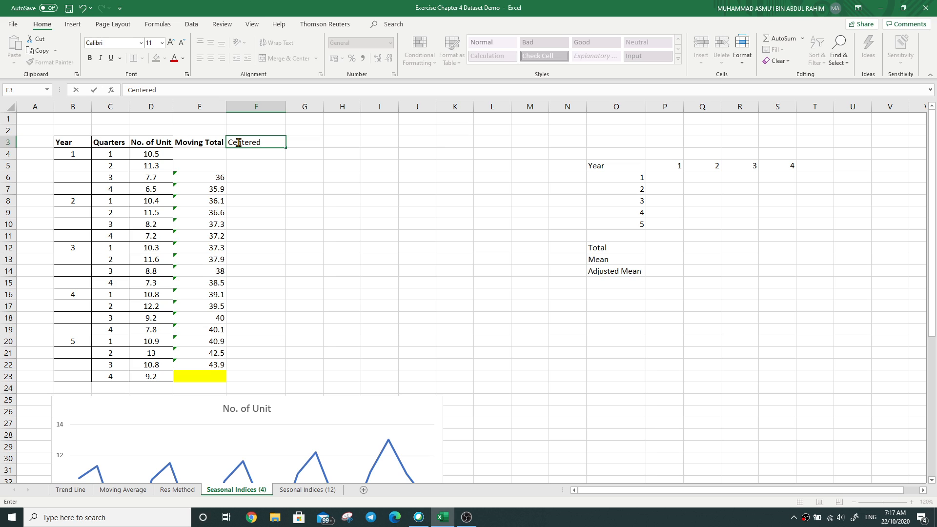
pyautogui.write(' MA')
pyautogui.press('BackSpace')
pyautogui.write('T')
# Step: Enter =E6+E7 in F6 as the first centered moving total
pyautogui.click(279, 176)
pyautogui.click(197, 89)
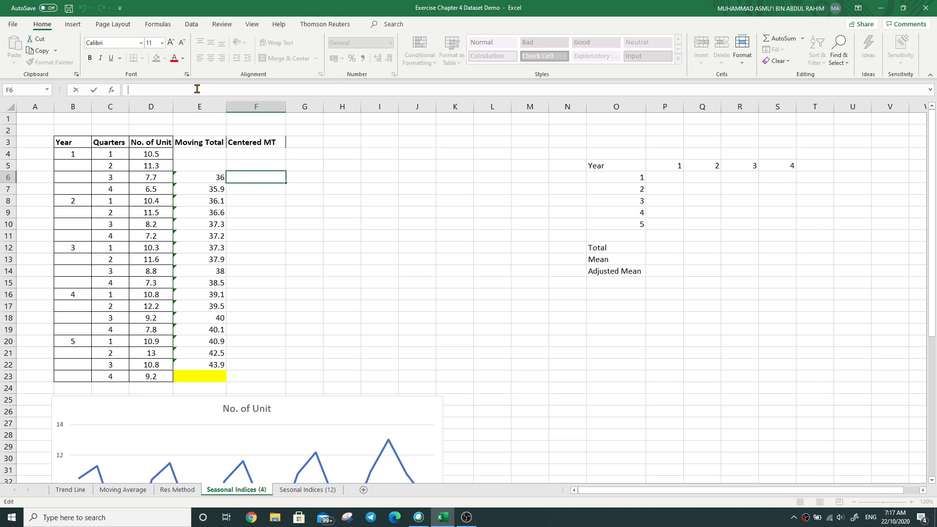
pyautogui.write('=')
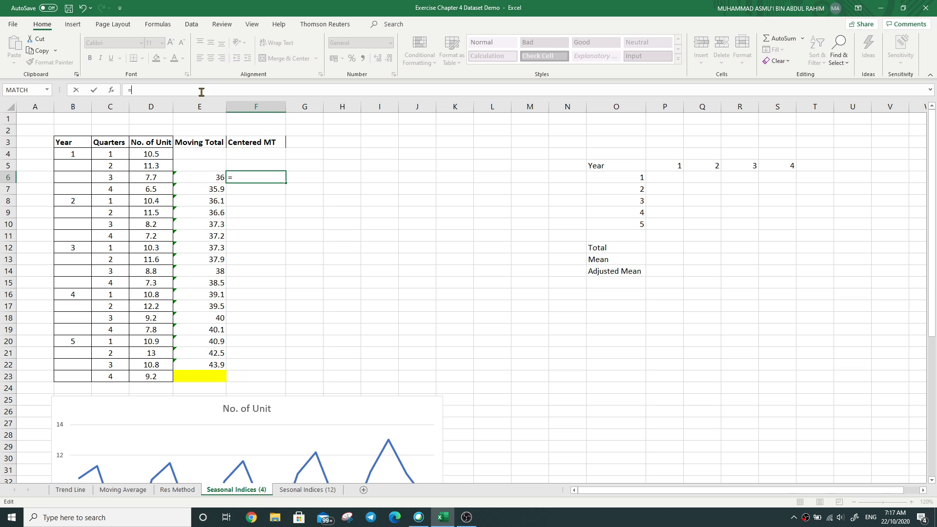
pyautogui.click(215, 177)
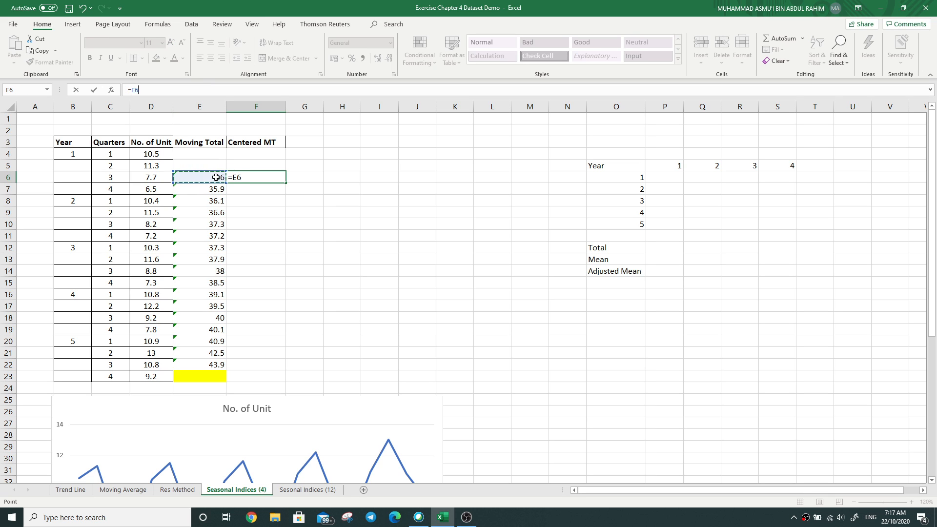
pyautogui.click(132, 89)
pyautogui.click(195, 190)
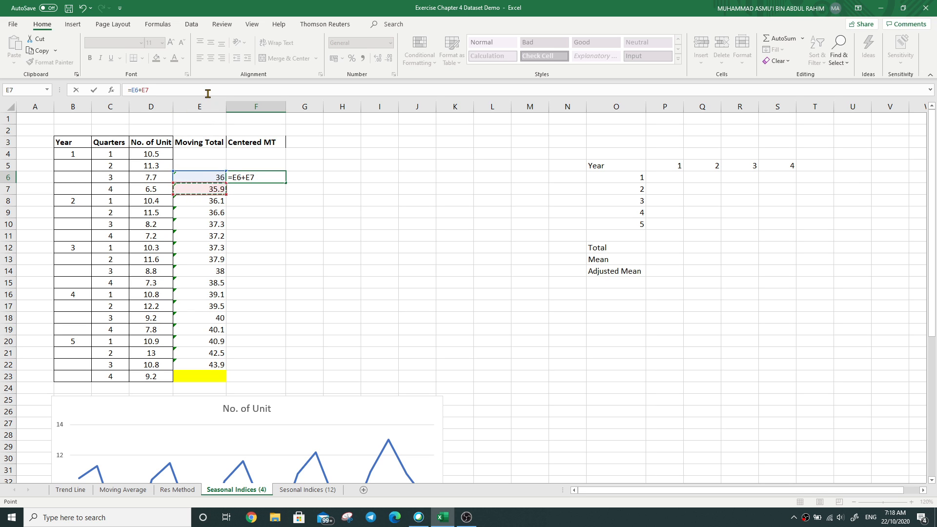
pyautogui.press('Return')
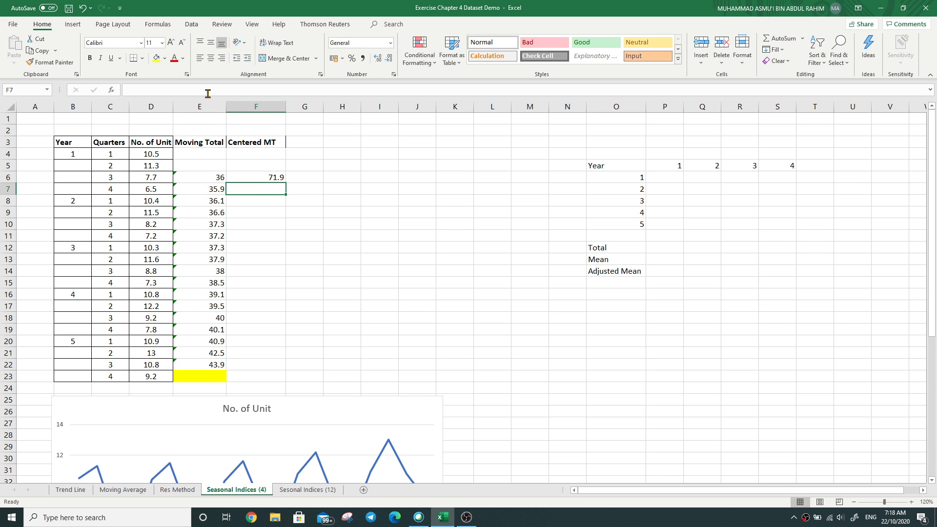
# Step: Fill the centered moving total formula from F6 down to F21 and check the cell references in the last formula
pyautogui.click(263, 177)
pyautogui.moveTo(285, 182); pyautogui.dragTo(281, 354)
pyautogui.click(278, 353)
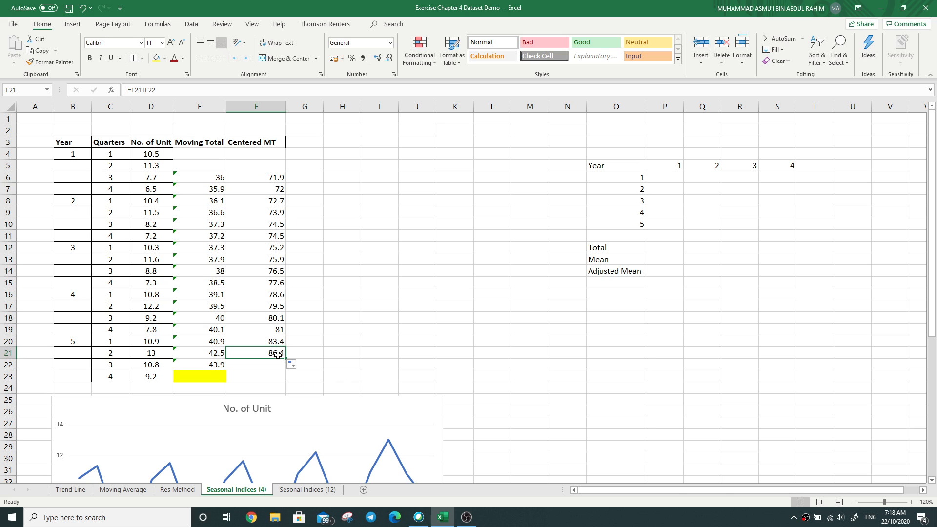
pyautogui.click(209, 367)
pyautogui.click(255, 351)
pyautogui.click(157, 90)
pyautogui.doubleClick(150, 90)
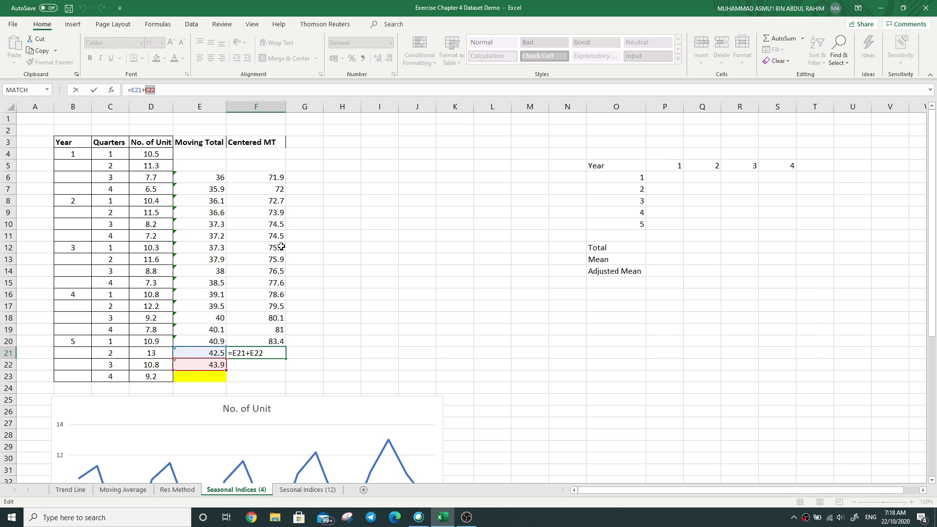
pyautogui.press('Return')
pyautogui.click(370, 222)
# Step: Enter the header "CMA" in G3 beside the Centered MT column
pyautogui.click(310, 142)
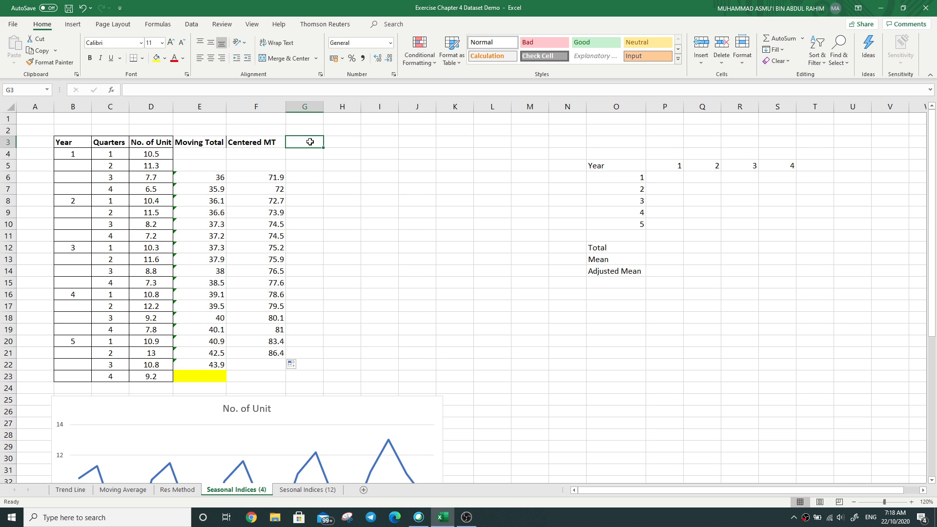
pyautogui.write('C')
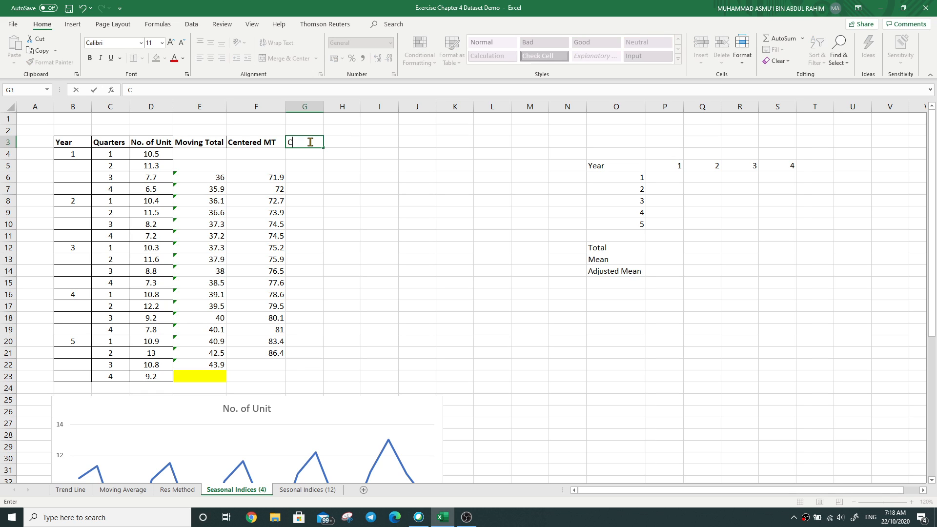
pyautogui.write('MA')
pyautogui.click(315, 191)
# Step: Review the formulas behind the first centered total, then enter =F6/8 in G6 as the first centered moving average
pyautogui.click(310, 178)
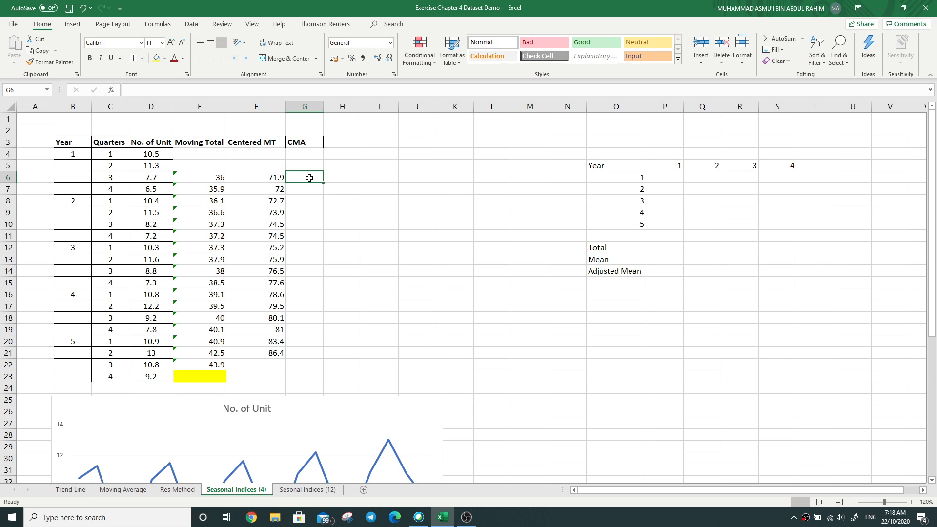
pyautogui.click(247, 177)
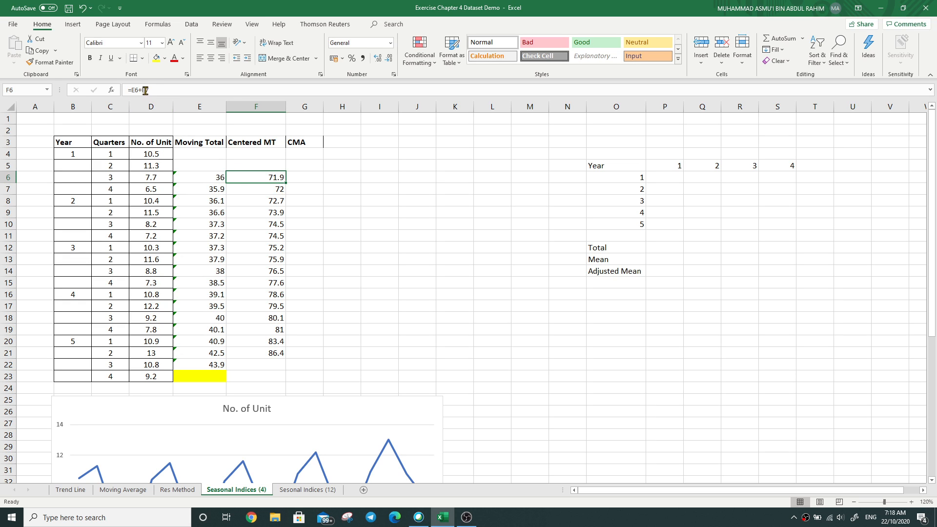
pyautogui.click(214, 179)
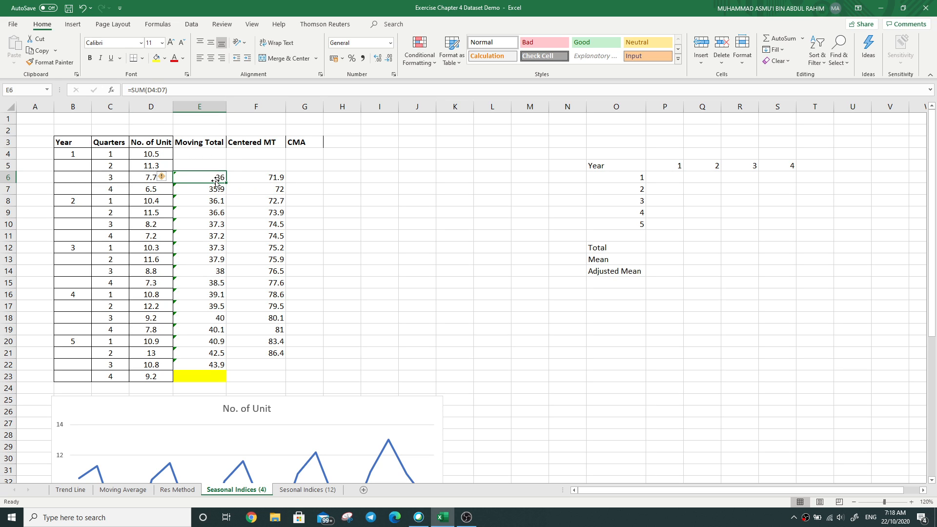
pyautogui.click(146, 181)
pyautogui.click(161, 191)
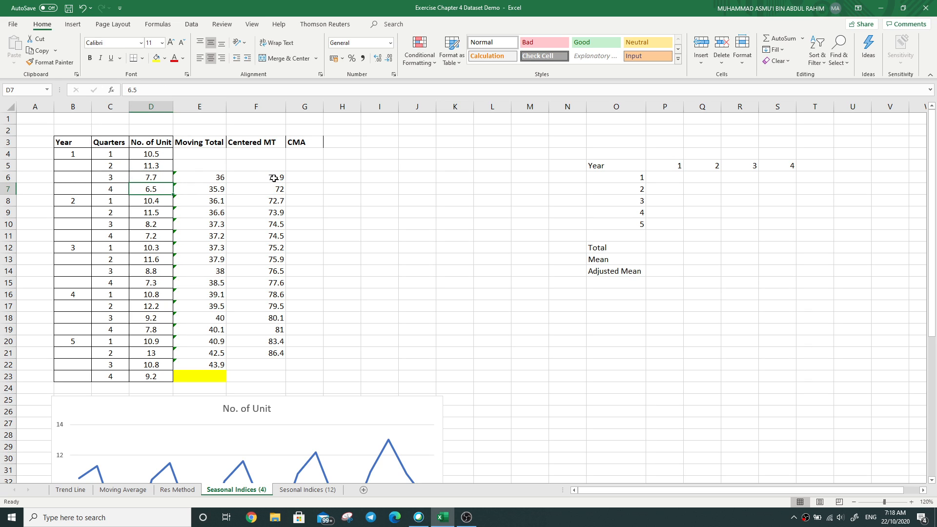
pyautogui.click(296, 179)
pyautogui.click(218, 89)
pyautogui.write('=')
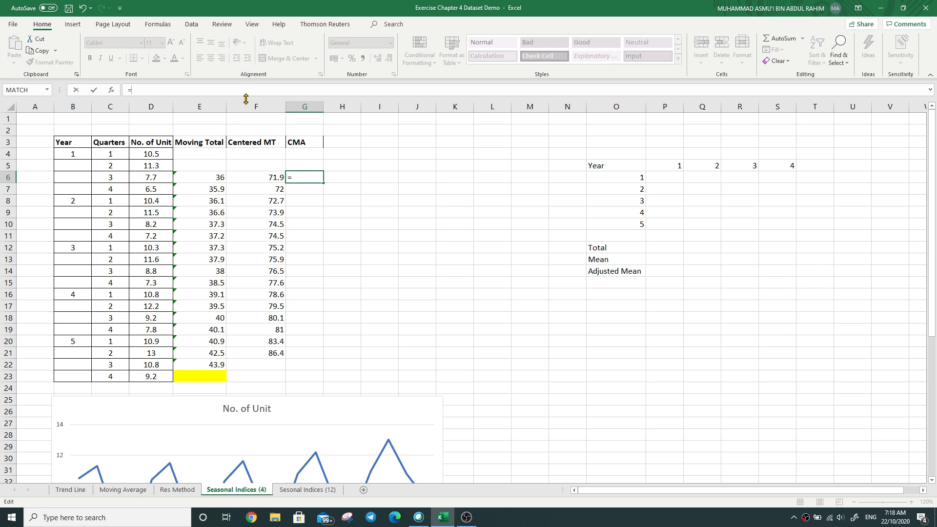
pyautogui.click(271, 178)
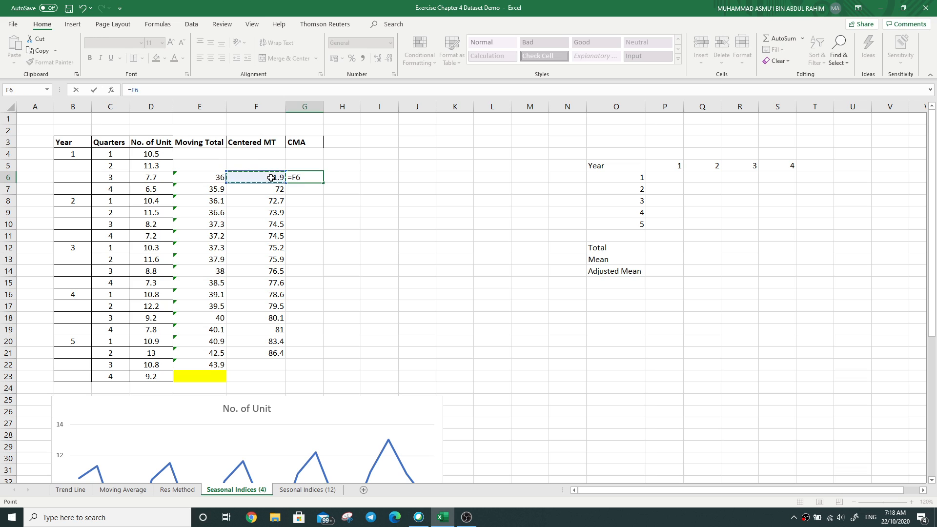
pyautogui.write('/8')
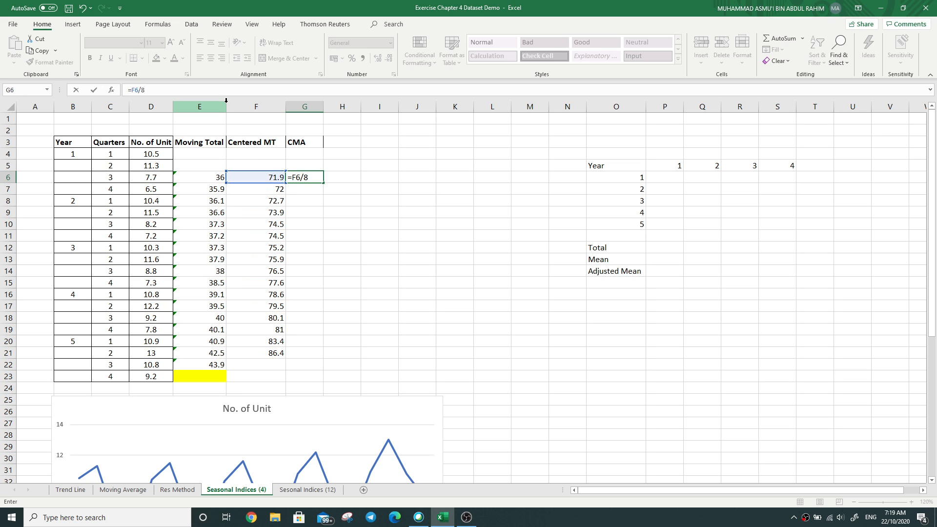
pyautogui.press('Return')
# Step: Fill the CMA formula from G6 down to G21 and shade the empty cells F22:G23 yellow
pyautogui.click(296, 177)
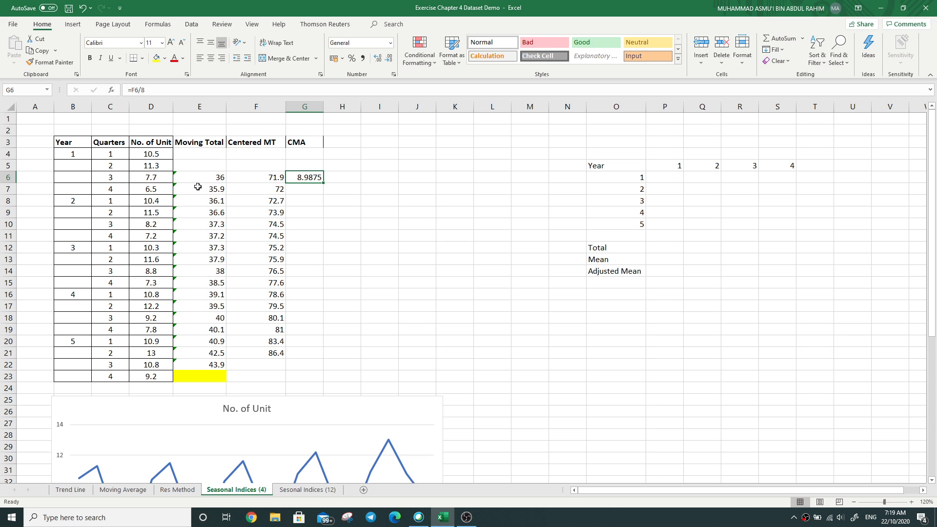
pyautogui.click(317, 209)
pyautogui.click(309, 178)
pyautogui.moveTo(322, 182); pyautogui.dragTo(361, 356)
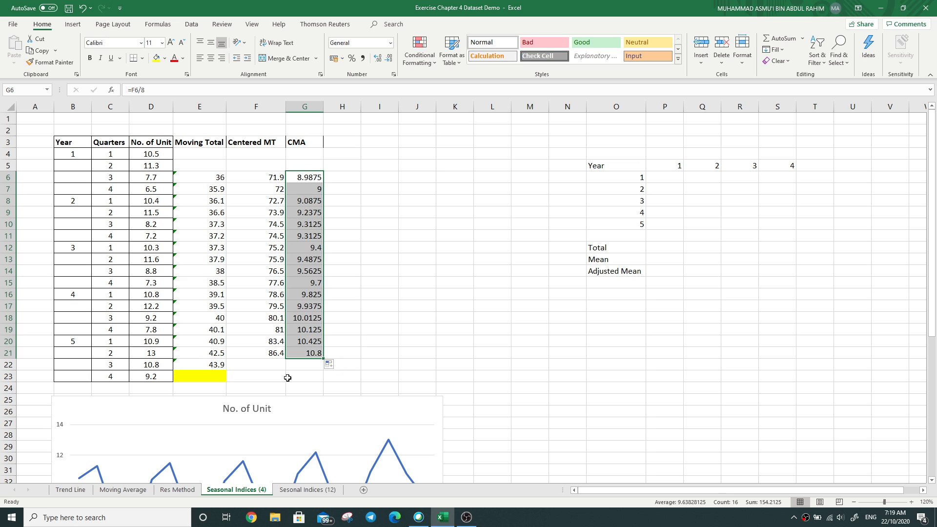
pyautogui.moveTo(263, 366); pyautogui.dragTo(294, 377)
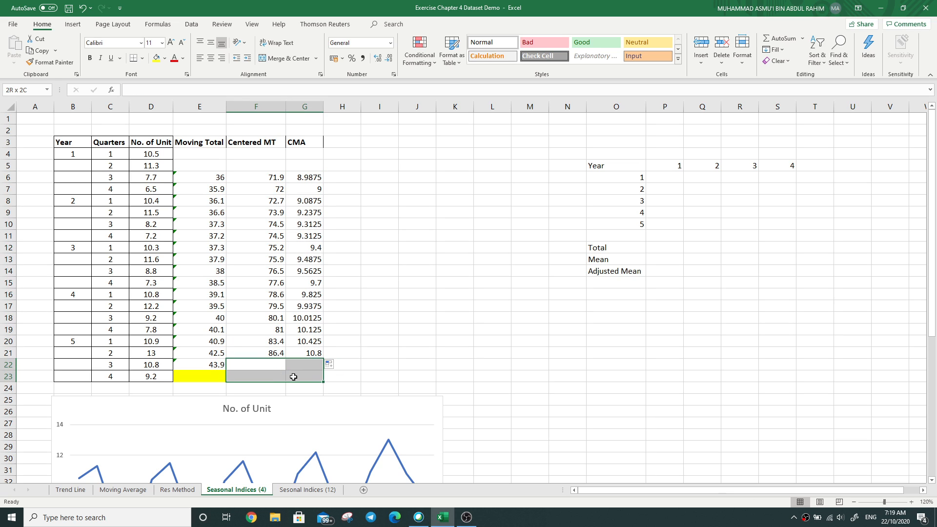
pyautogui.click(156, 58)
# Step: Enter the header "Unadjusted SI" in H3 and fit column H to its width
pyautogui.click(331, 173)
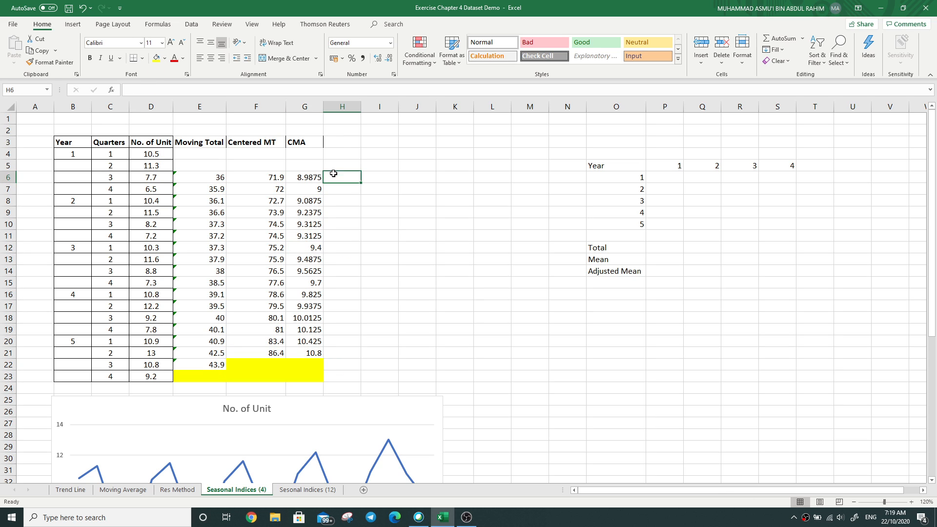
pyautogui.click(341, 145)
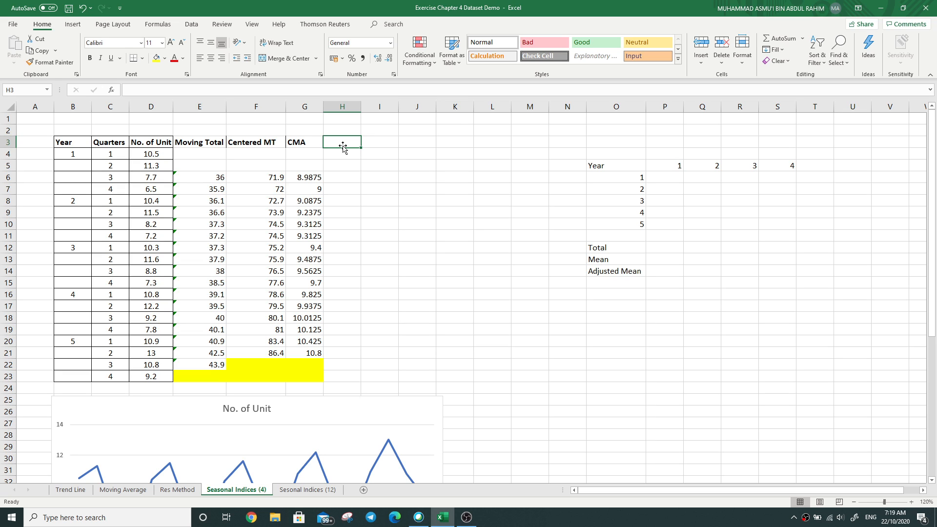
pyautogui.write('Unadjus')
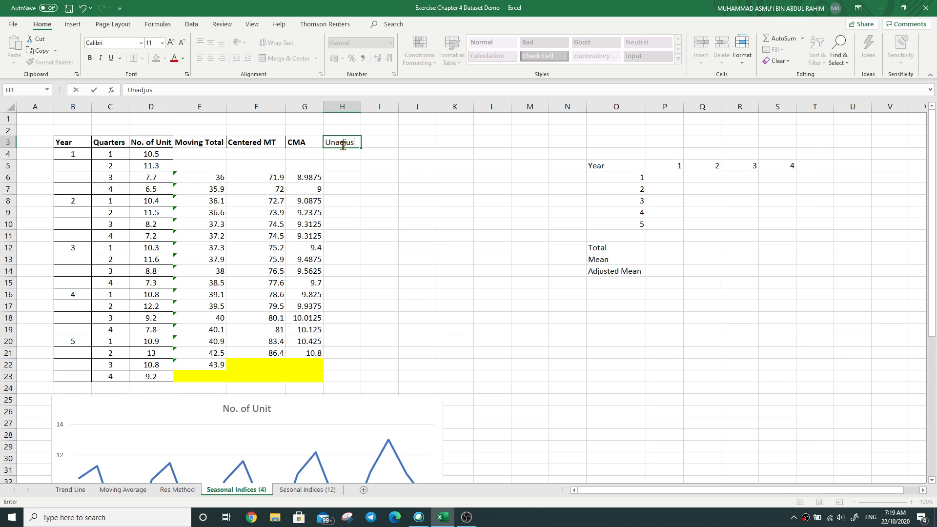
pyautogui.write('ted S')
pyautogui.click(359, 166)
pyautogui.click(355, 203)
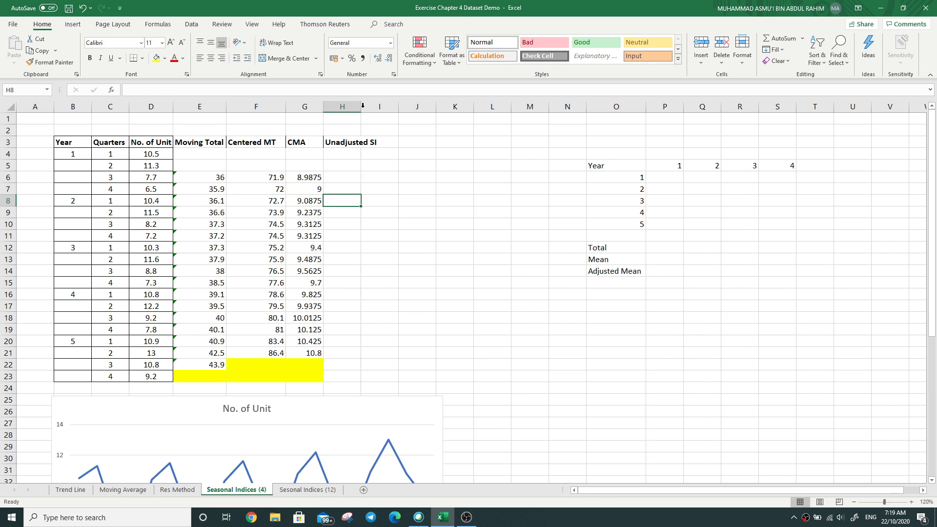
pyautogui.doubleClick(361, 107)
# Step: Shade the empty cells H4:H5 below the Unadjusted SI header yellow
pyautogui.press('Up')
pyautogui.press('Up')
pyautogui.click(317, 92)
pyautogui.click(352, 154)
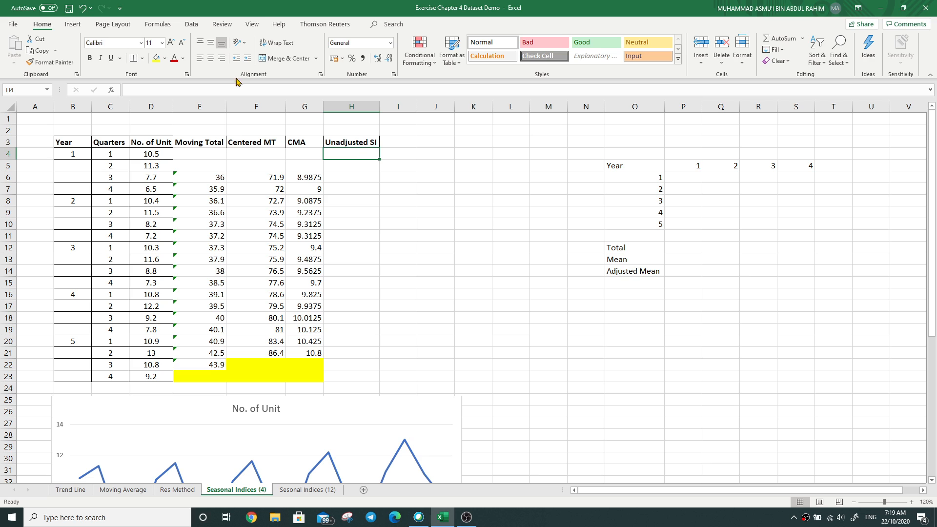
pyautogui.moveTo(360, 153); pyautogui.dragTo(364, 166)
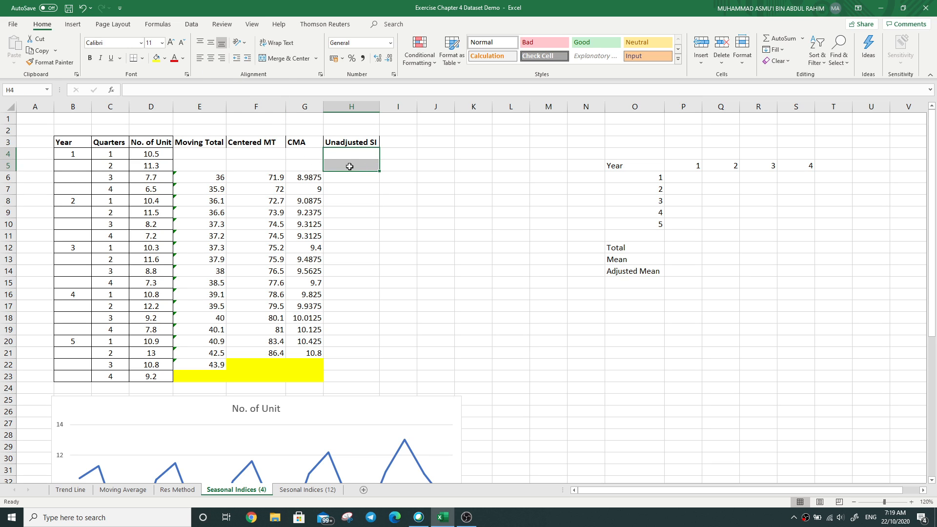
pyautogui.click(158, 61)
pyautogui.click(347, 179)
pyautogui.click(253, 89)
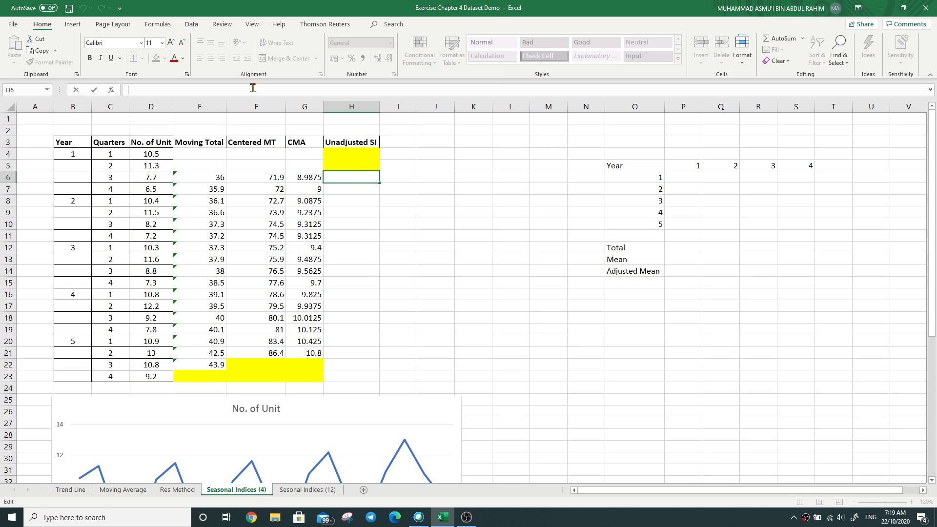
pyautogui.write('=')
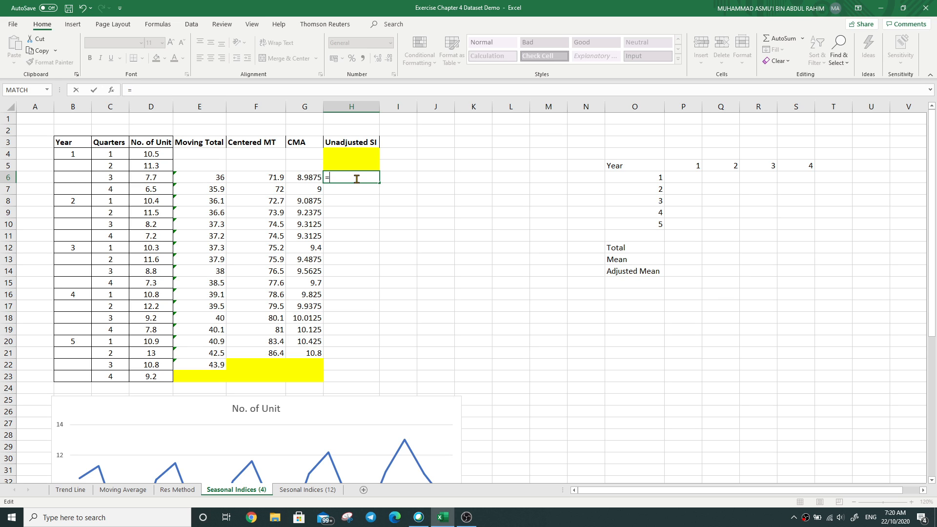
pyautogui.press('Escape')
# Step: Extend the CMA header in G3 to read "CMA, T.C"
pyautogui.click(334, 209)
pyautogui.click(311, 143)
pyautogui.doubleClick(312, 144)
pyautogui.write(',')
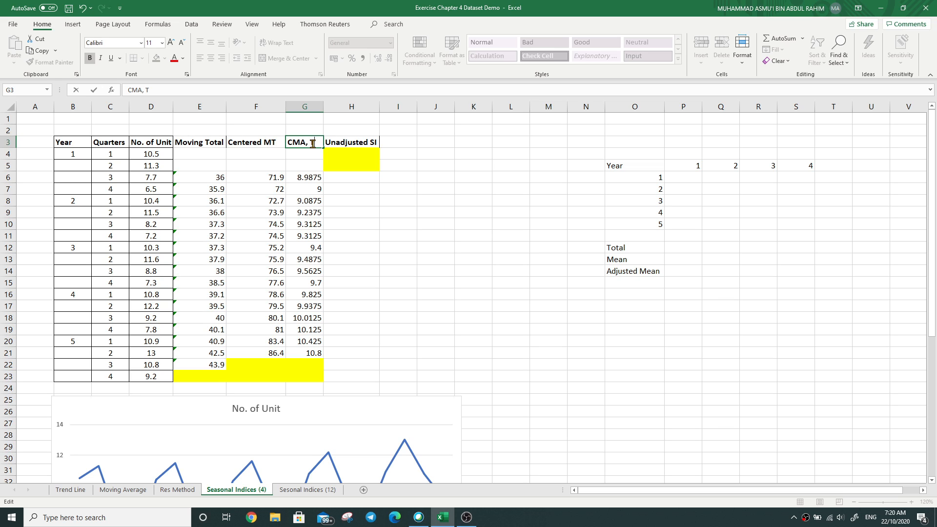
pyautogui.write('T.C')
pyautogui.click(390, 280)
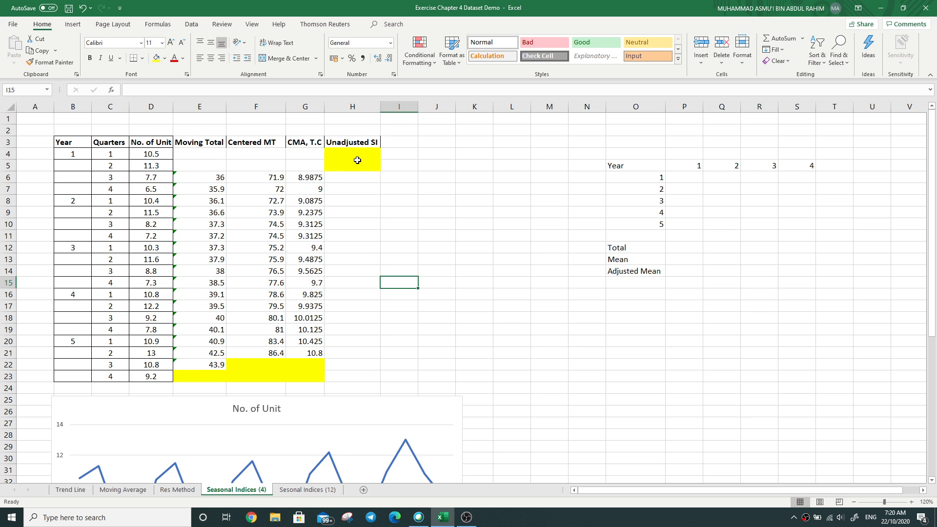
# Step: Enter =D6/G6*100 in H6 as the first unadjusted seasonal index
pyautogui.click(343, 177)
pyautogui.click(294, 91)
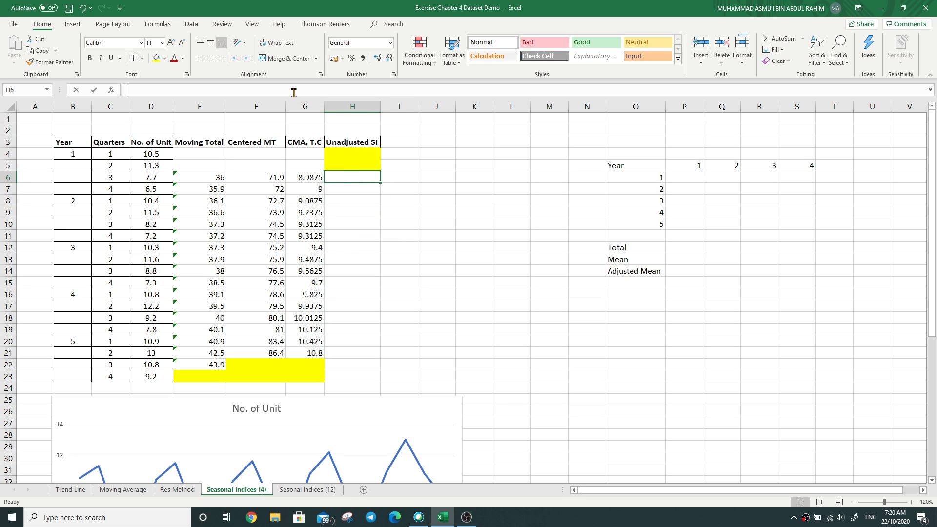
pyautogui.write('=')
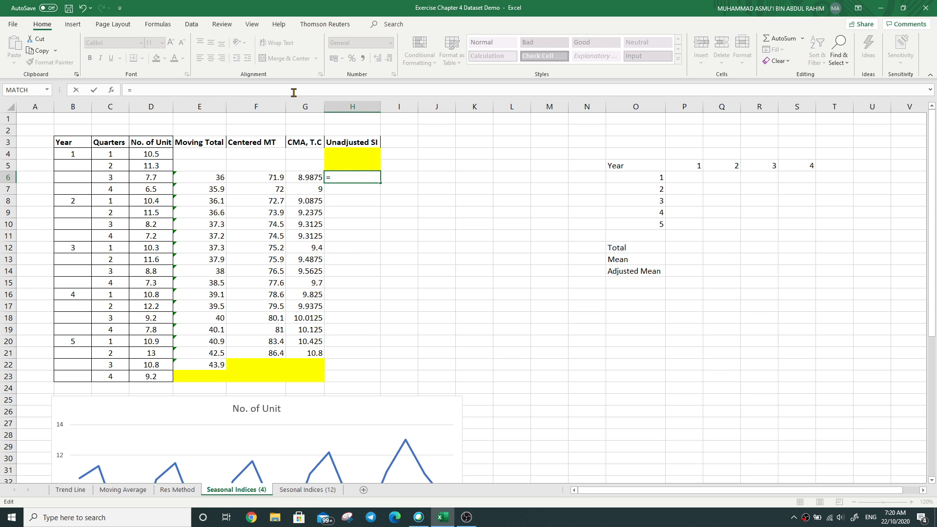
pyautogui.click(158, 178)
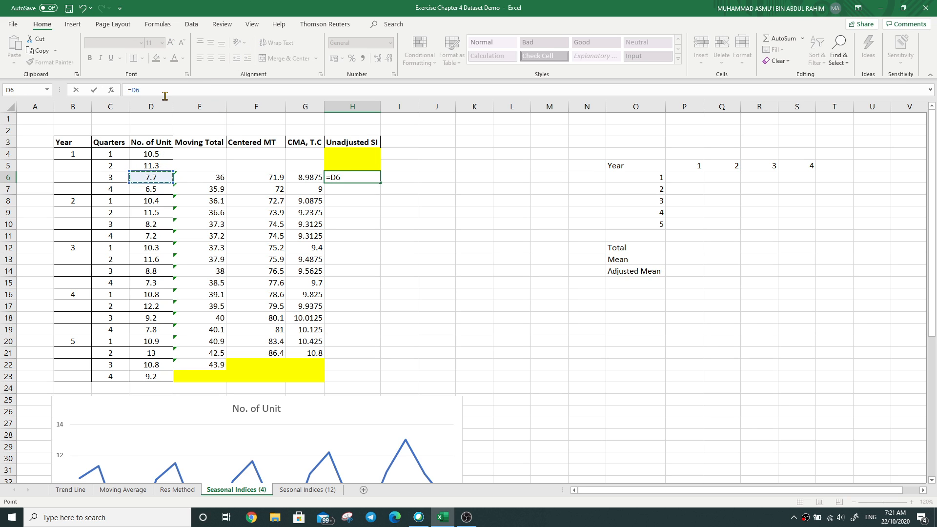
pyautogui.write('/')
pyautogui.click(312, 178)
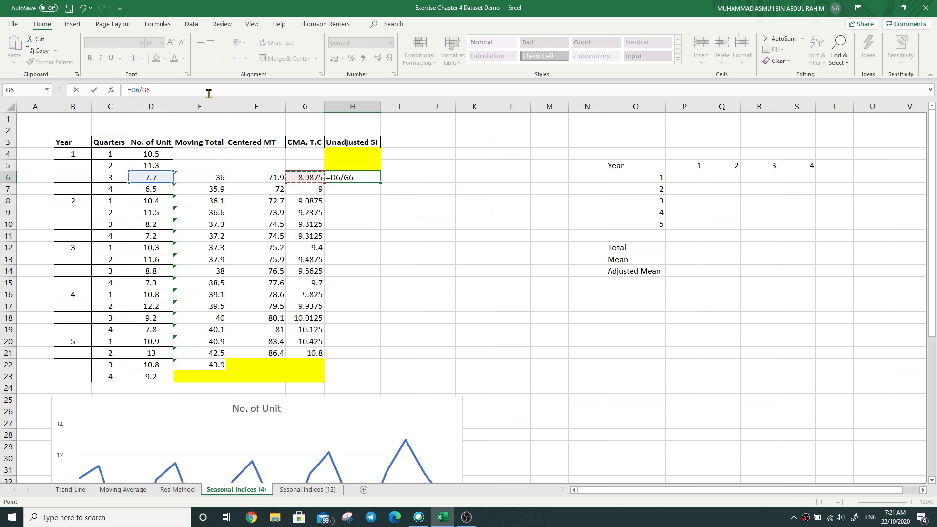
pyautogui.write('*100')
pyautogui.press('Return')
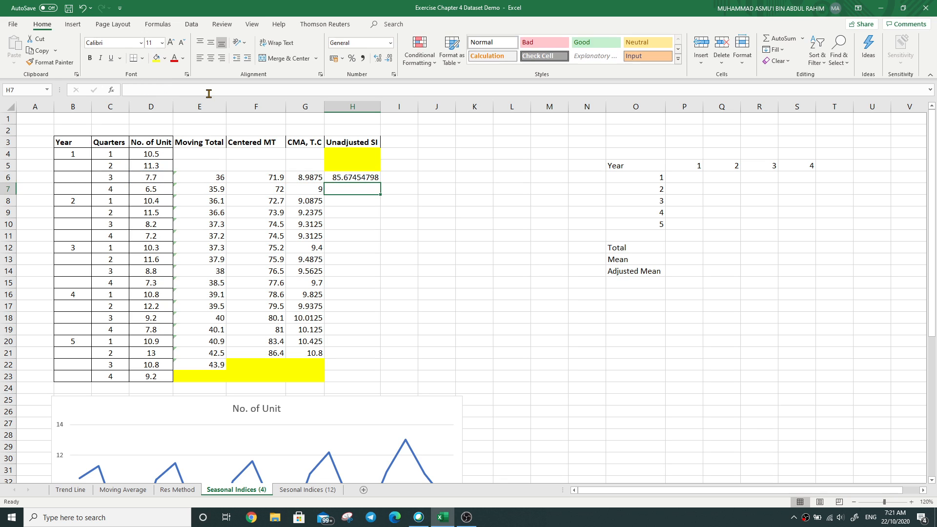
pyautogui.click(370, 180)
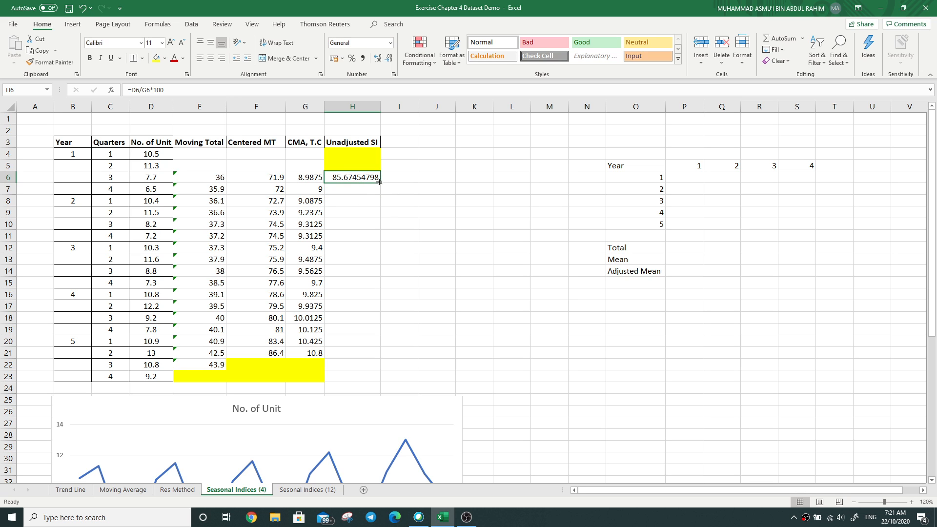
# Step: Fill the unadjusted seasonal index formula from H6 down through H21
pyautogui.moveTo(381, 183); pyautogui.dragTo(370, 366)
pyautogui.click(364, 389)
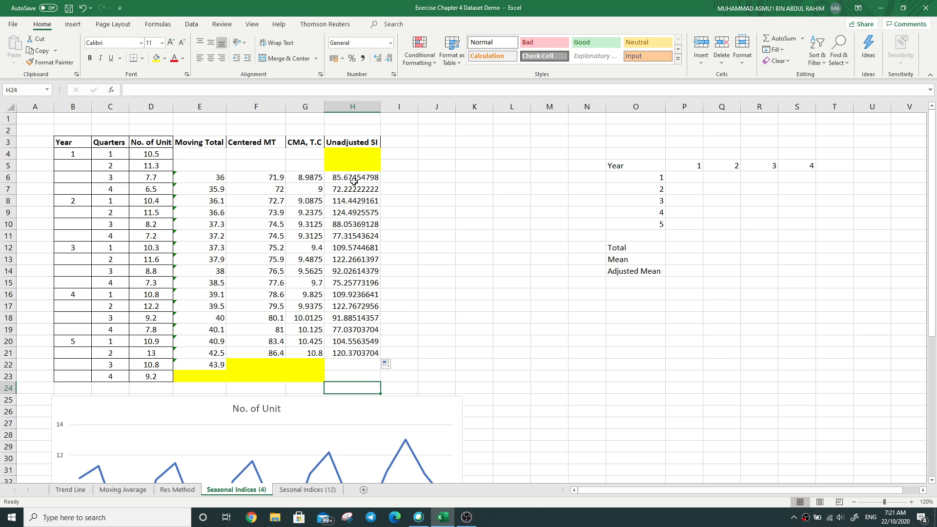
pyautogui.click(352, 201)
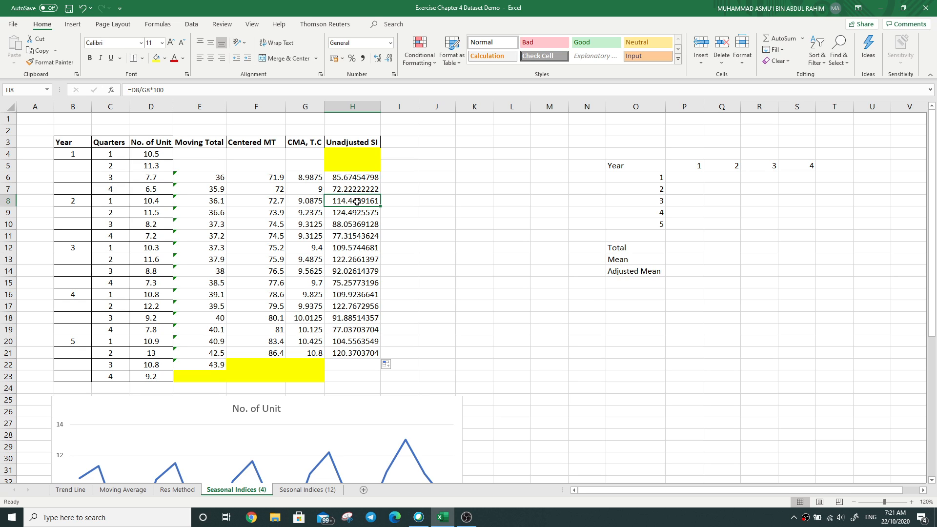
pyautogui.click(342, 250)
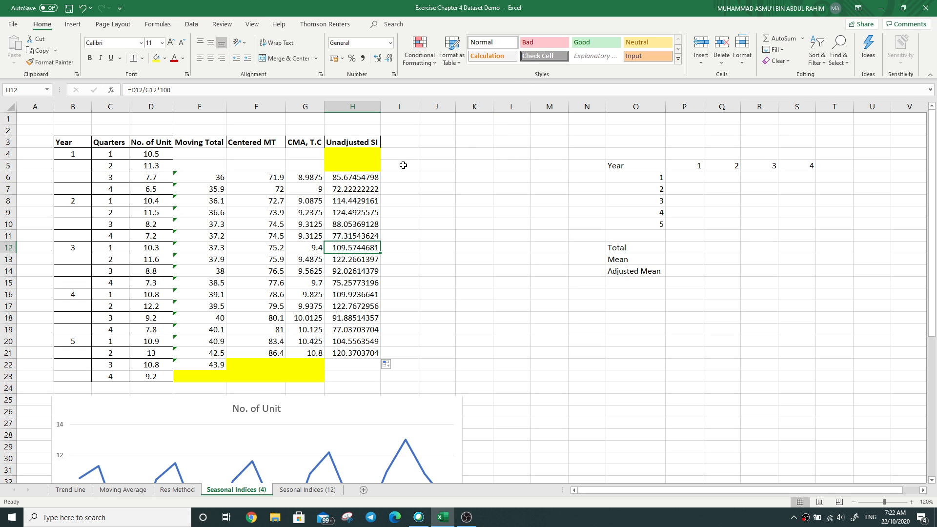
# Step: Copy the unadjusted seasonal indices in H6:H21 and paste them as values into I6:I21
pyautogui.moveTo(357, 178); pyautogui.dragTo(350, 352)
pyautogui.hotkey('ctrl', 'c')
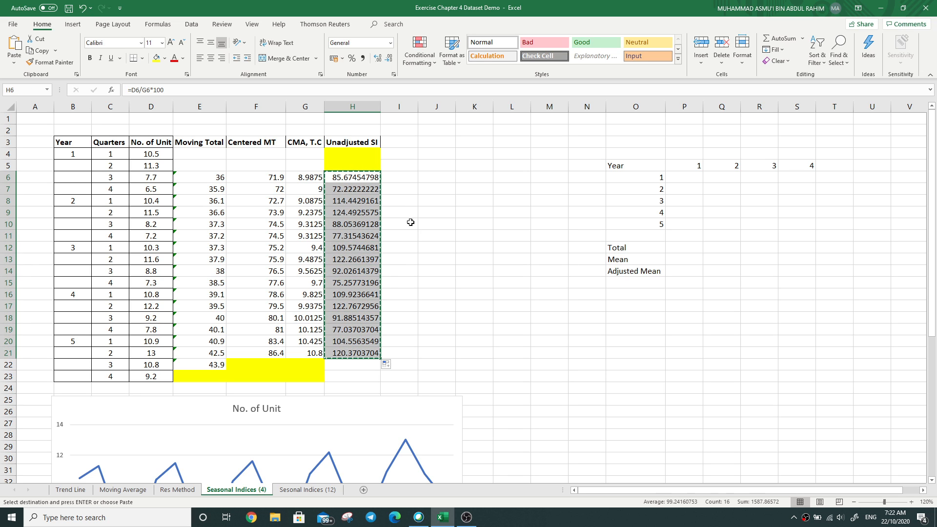
pyautogui.rightClick(405, 178)
pyautogui.click(443, 229)
pyautogui.click(408, 176)
pyautogui.moveTo(407, 177); pyautogui.dragTo(403, 353)
pyautogui.rightClick(405, 223)
pyautogui.click(426, 230)
pyautogui.click(523, 199)
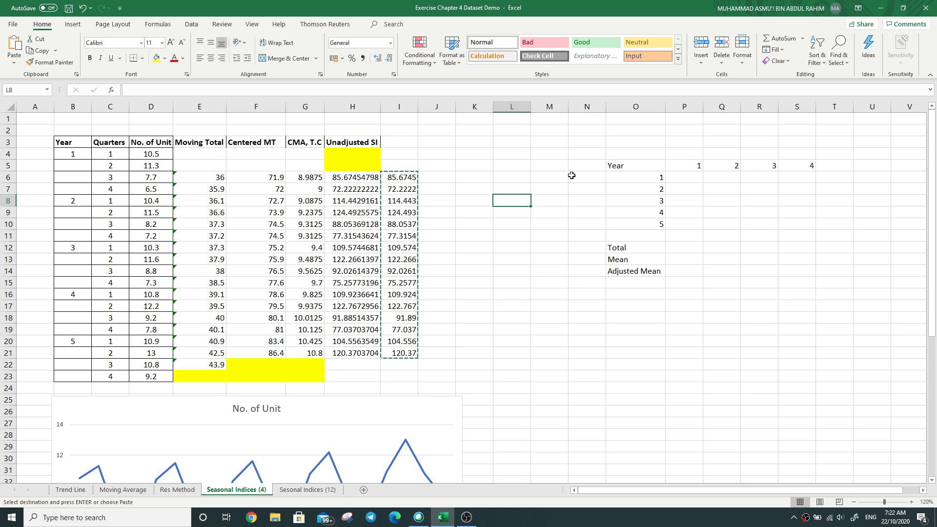
pyautogui.click(695, 194)
pyautogui.moveTo(682, 143); pyautogui.dragTo(754, 143)
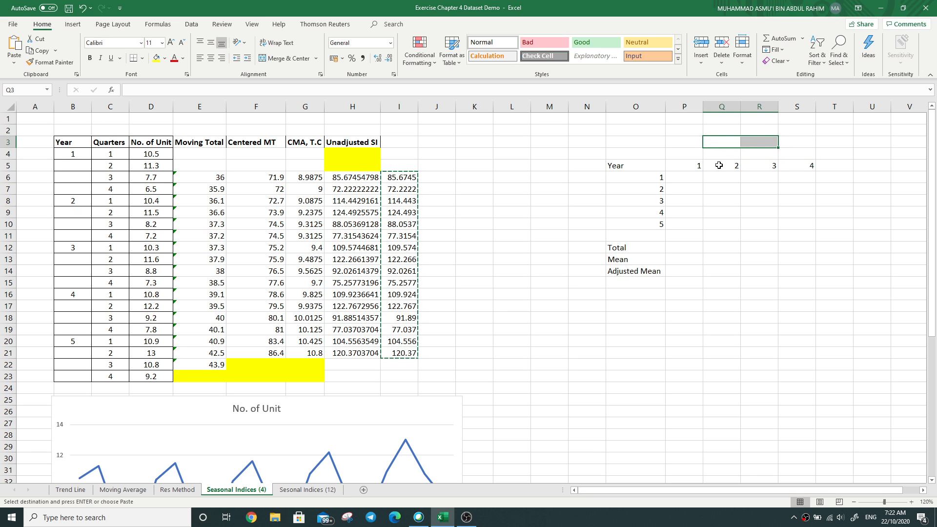
pyautogui.click(718, 248)
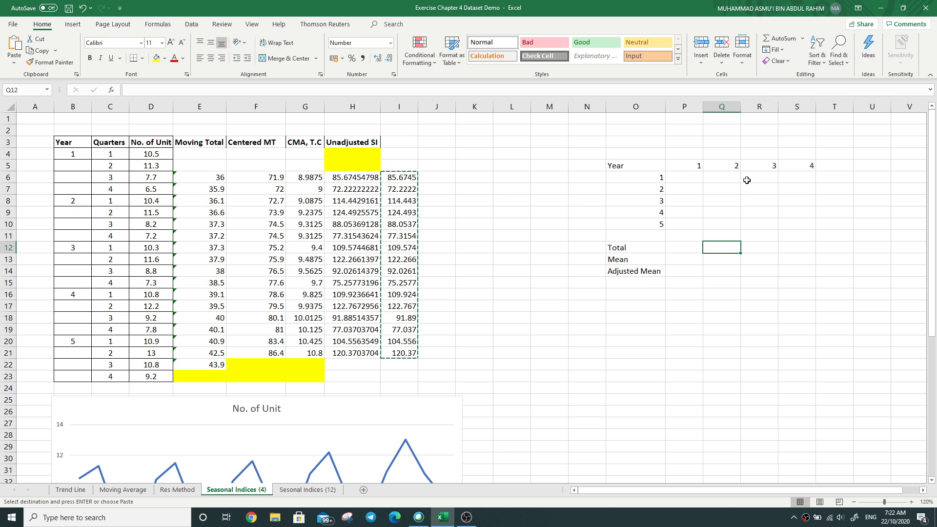
pyautogui.click(472, 224)
pyautogui.click(426, 246)
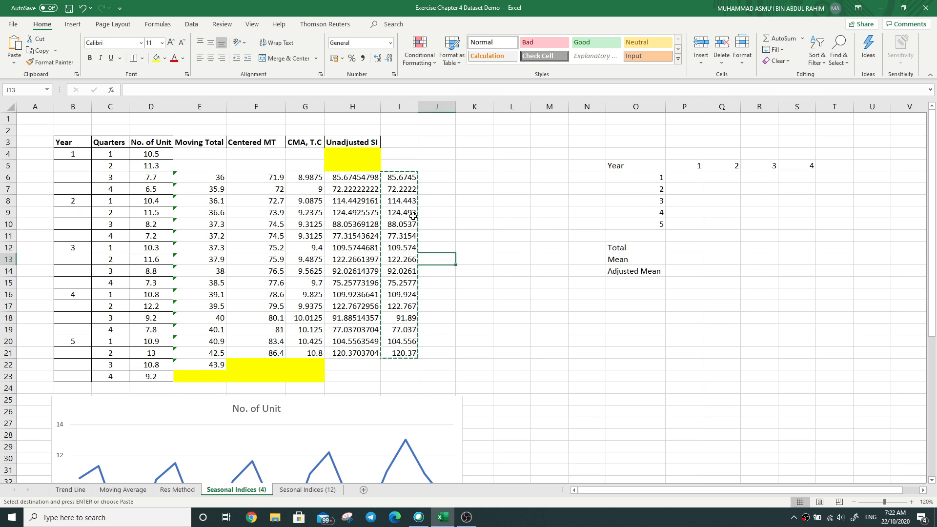
pyautogui.click(404, 209)
pyautogui.moveTo(102, 180); pyautogui.dragTo(397, 192)
pyautogui.rightClick(398, 192)
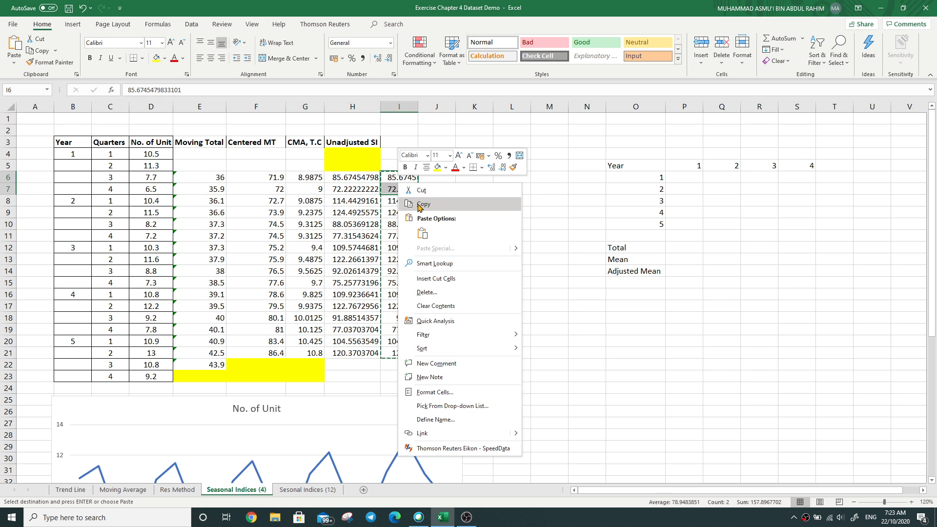
pyautogui.click(439, 202)
pyautogui.click(761, 179)
pyautogui.moveTo(761, 179); pyautogui.dragTo(788, 178)
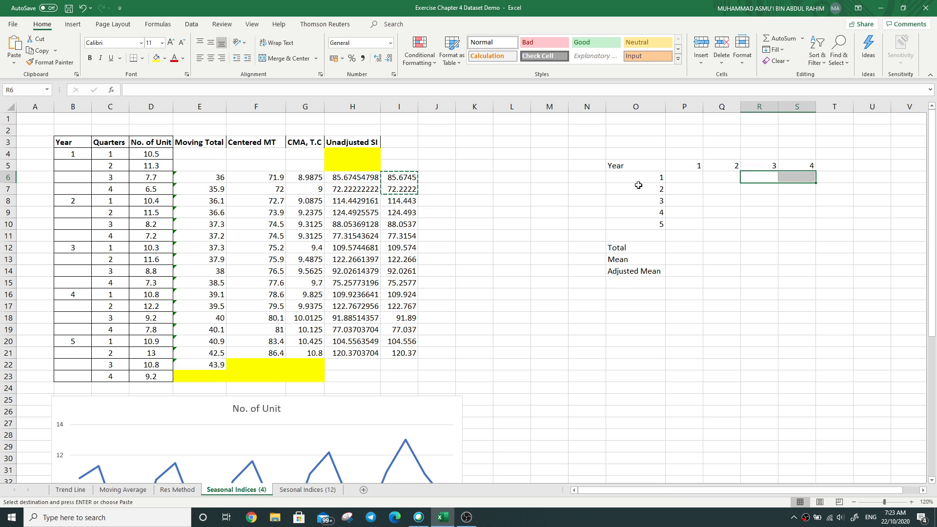
# Step: Merge and center P4:S4 above the quarter numbers and enter the heading "Quarter"
pyautogui.moveTo(737, 153); pyautogui.dragTo(802, 155)
pyautogui.moveTo(669, 154); pyautogui.dragTo(805, 154)
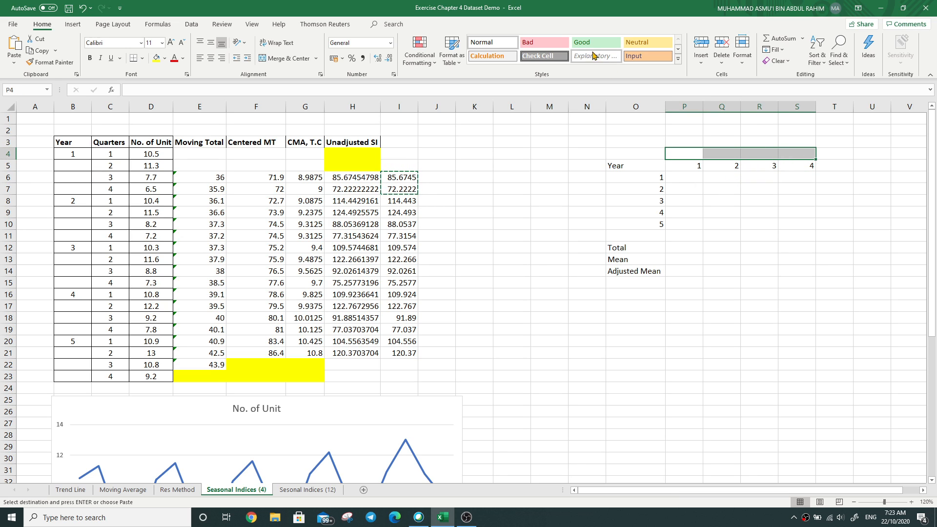
pyautogui.click(252, 24)
pyautogui.click(42, 24)
pyautogui.click(269, 59)
pyautogui.click(715, 154)
pyautogui.write('W')
pyautogui.press('BackSpace')
pyautogui.write('Quarter')
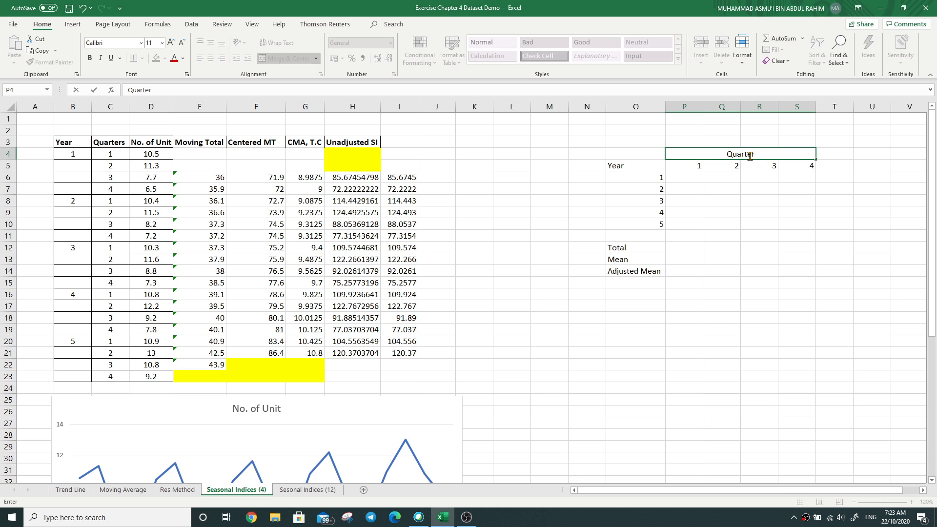
pyautogui.click(759, 259)
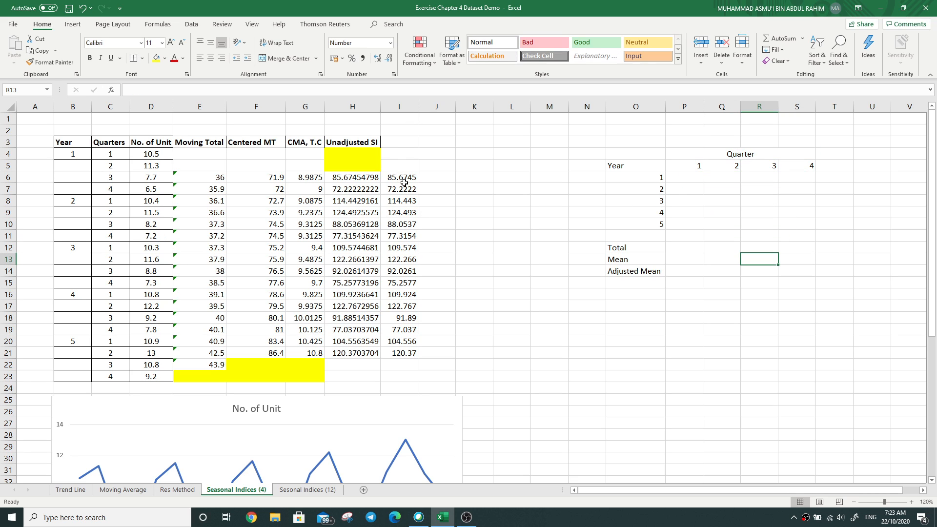
# Step: Copy the year 1 indices in I6:I7 and paste them transposed into R6:S6 under quarters 3 and 4
pyautogui.moveTo(406, 177); pyautogui.dragTo(403, 186)
pyautogui.hotkey('ctrl', 'c')
pyautogui.moveTo(754, 180); pyautogui.dragTo(788, 177)
pyautogui.rightClick(761, 180)
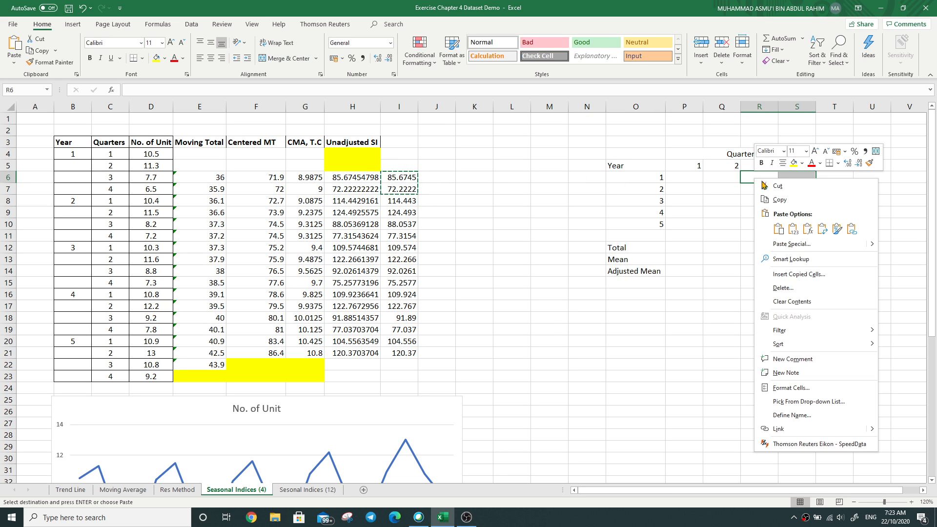
pyautogui.click(822, 229)
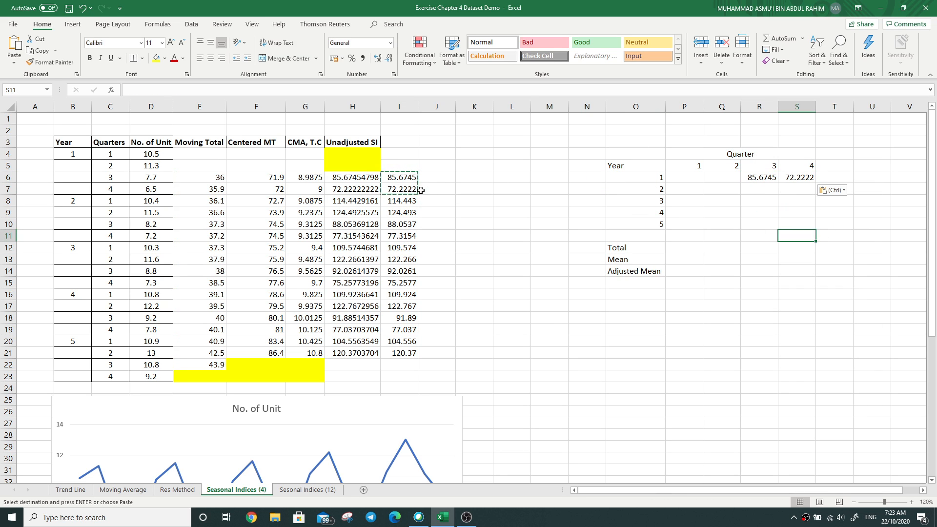
# Step: Copy the year 2 indices in I8:I11 and paste them transposed into P7:S7
pyautogui.moveTo(399, 201); pyautogui.dragTo(417, 232)
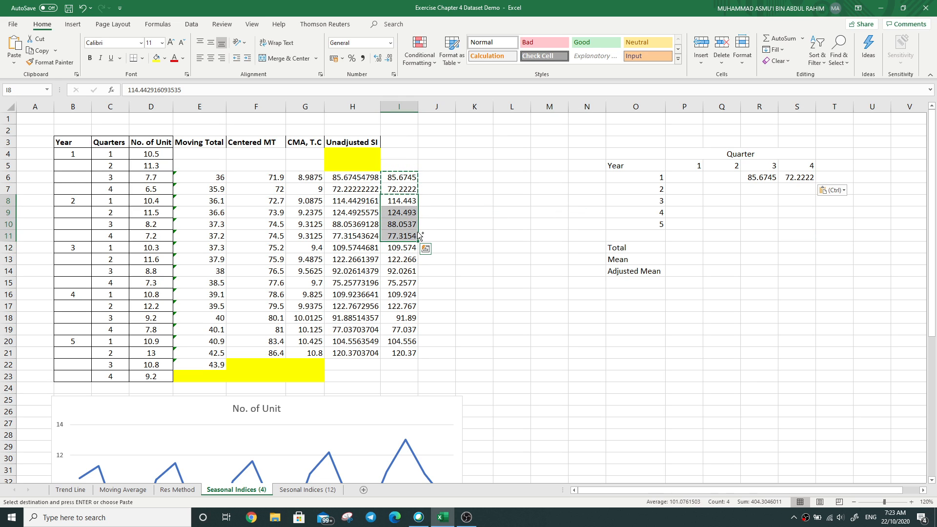
pyautogui.hotkey('ctrl', 'c')
pyautogui.moveTo(694, 191); pyautogui.dragTo(800, 190)
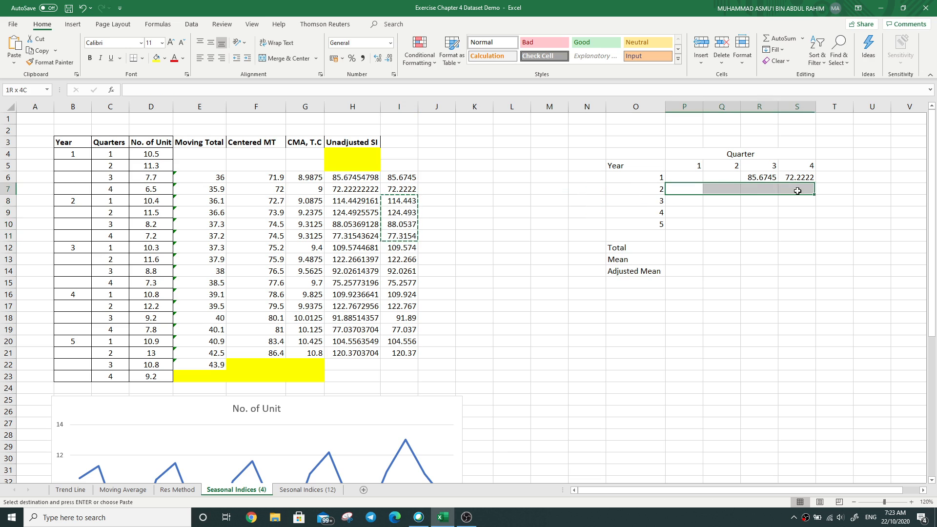
pyautogui.rightClick(691, 190)
pyautogui.click(742, 241)
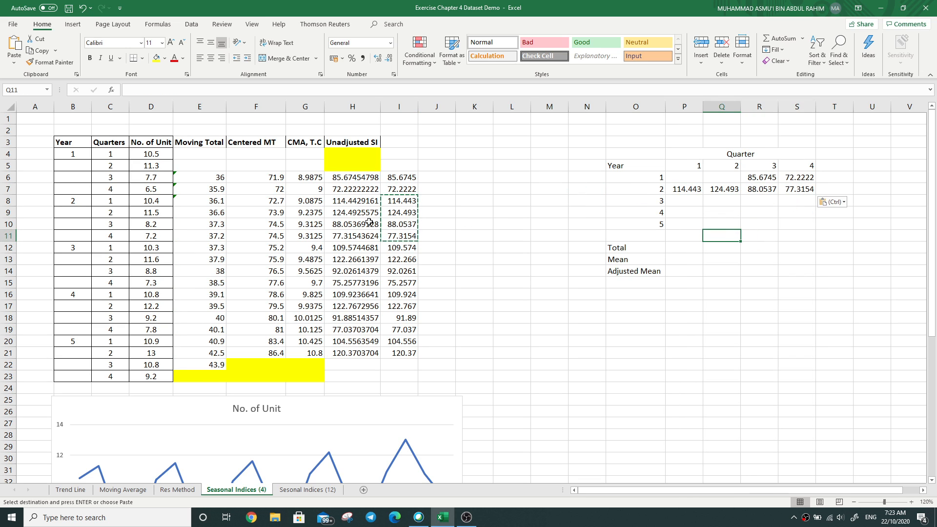
# Step: Copy the year 3 indices in I12:I15 and paste them transposed into P8:S8
pyautogui.moveTo(401, 248); pyautogui.dragTo(408, 284)
pyautogui.hotkey('ctrl', 'c')
pyautogui.click(688, 197)
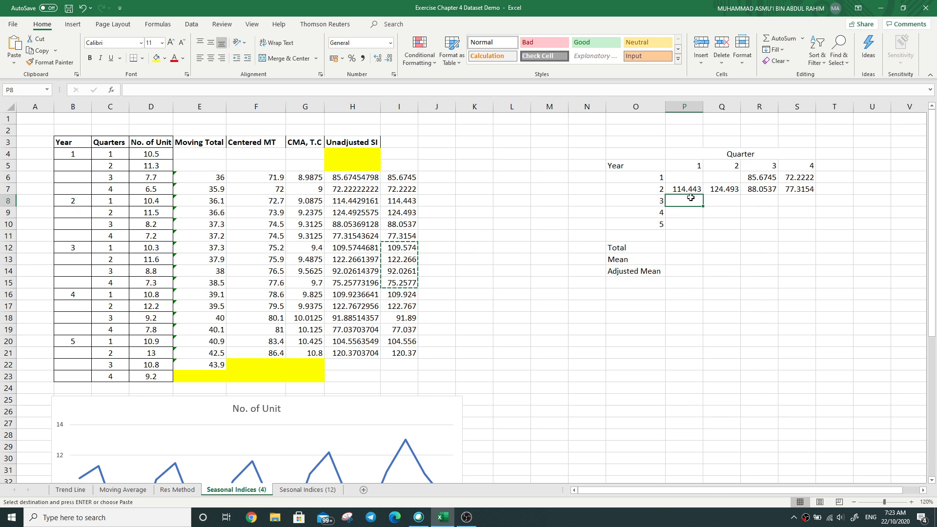
pyautogui.moveTo(687, 198); pyautogui.dragTo(789, 201)
pyautogui.rightClick(693, 201)
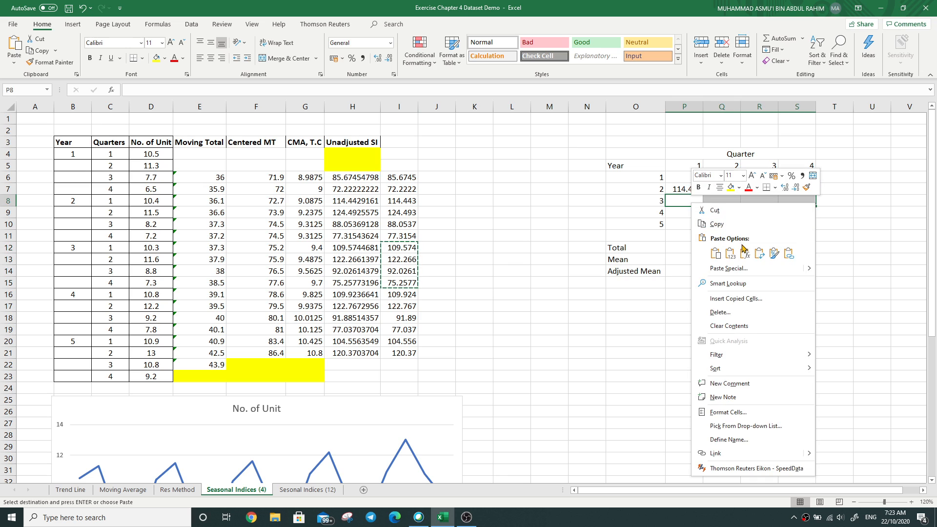
pyautogui.click(759, 253)
# Step: Copy the year 4 indices in I16:I19 and paste them transposed into P9:S9
pyautogui.click(406, 296)
pyautogui.moveTo(406, 303); pyautogui.dragTo(410, 332)
pyautogui.rightClick(409, 331)
pyautogui.press('Escape')
pyautogui.moveTo(684, 213); pyautogui.dragTo(783, 212)
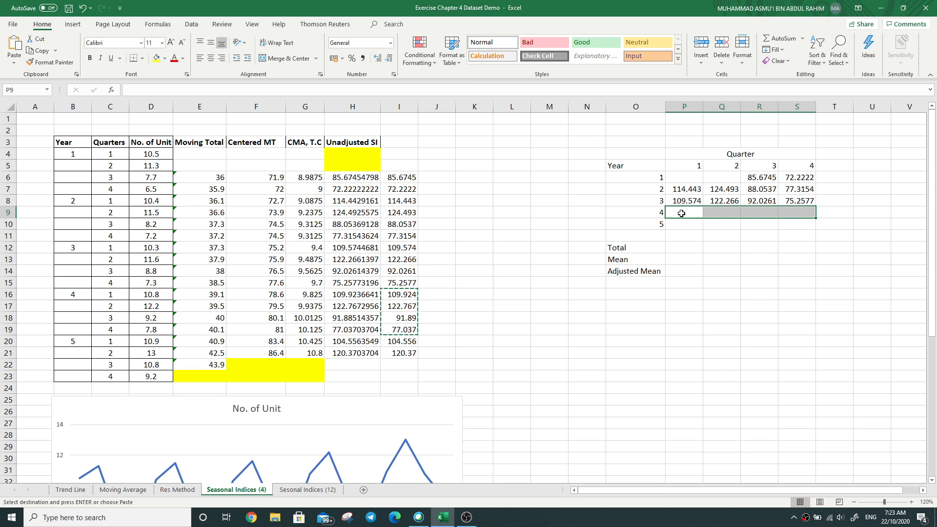
pyautogui.rightClick(684, 213)
pyautogui.click(748, 264)
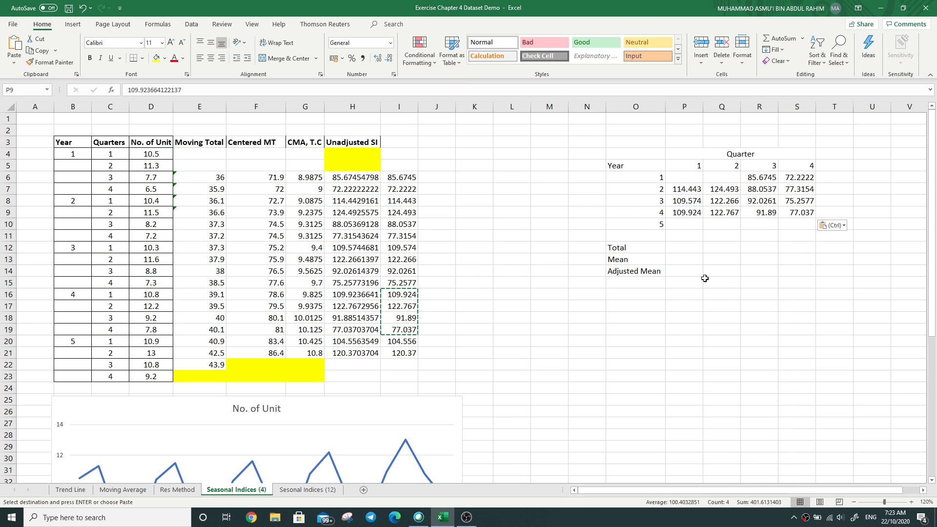
# Step: Copy the year 5 indices in I20:I21 and paste them transposed into P10:Q10 under quarters 1 and 2
pyautogui.moveTo(405, 342); pyautogui.dragTo(405, 353)
pyautogui.hotkey('ctrl', 'c')
pyautogui.hotkey('ctrl', 'q')
pyautogui.moveTo(684, 224); pyautogui.dragTo(716, 227)
pyautogui.rightClick(680, 222)
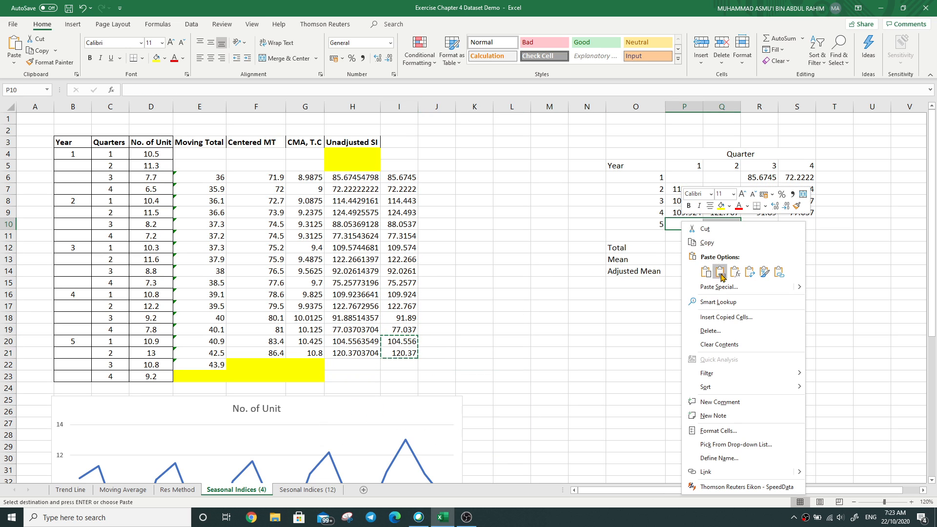
pyautogui.click(750, 273)
pyautogui.click(727, 306)
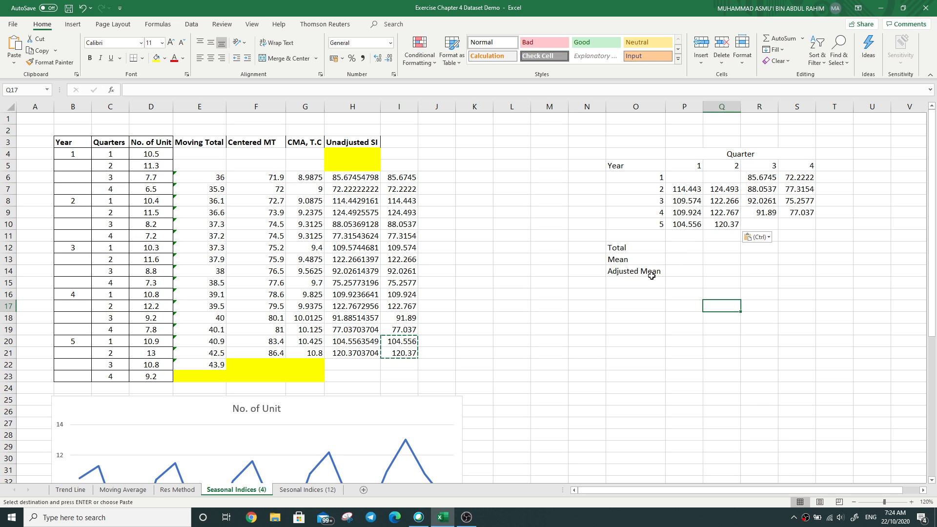
pyautogui.doubleClick(627, 281)
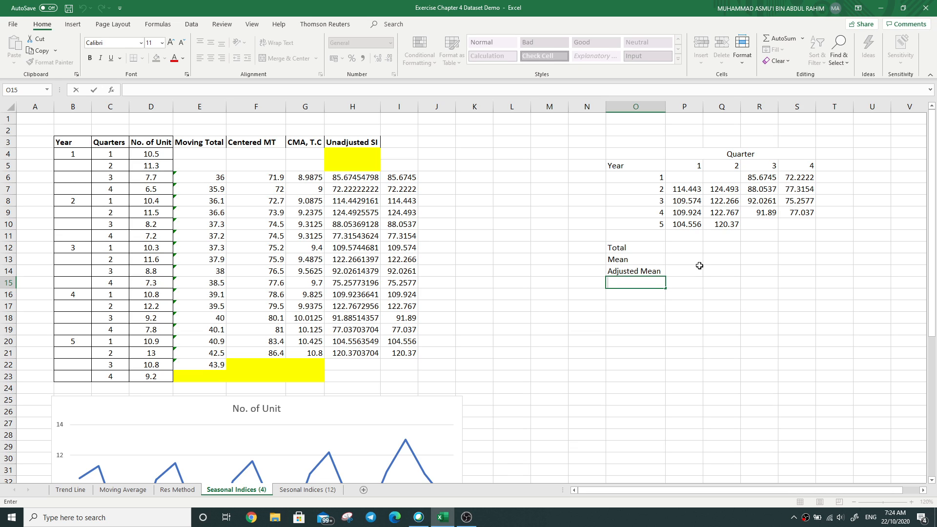
pyautogui.click(680, 246)
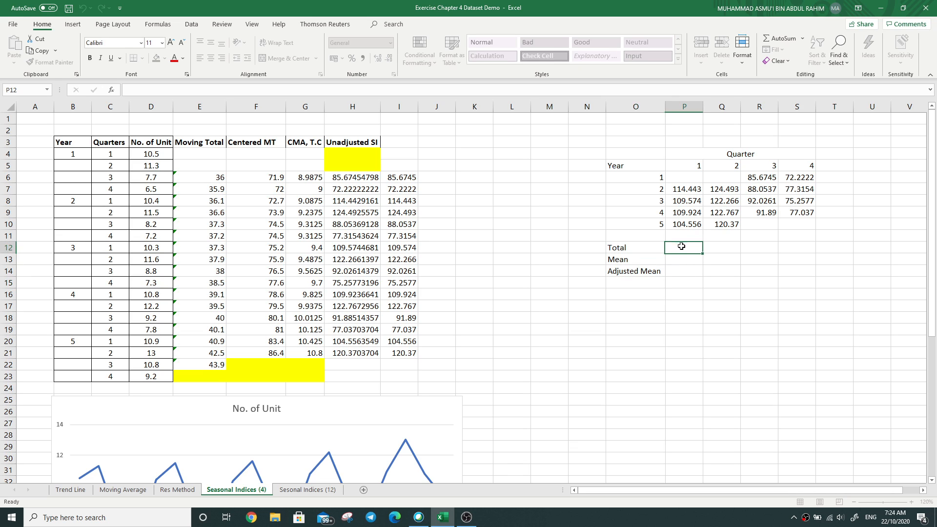
pyautogui.click(324, 90)
pyautogui.click(690, 261)
pyautogui.doubleClick(690, 248)
pyautogui.click(348, 95)
pyautogui.write('=SUM')
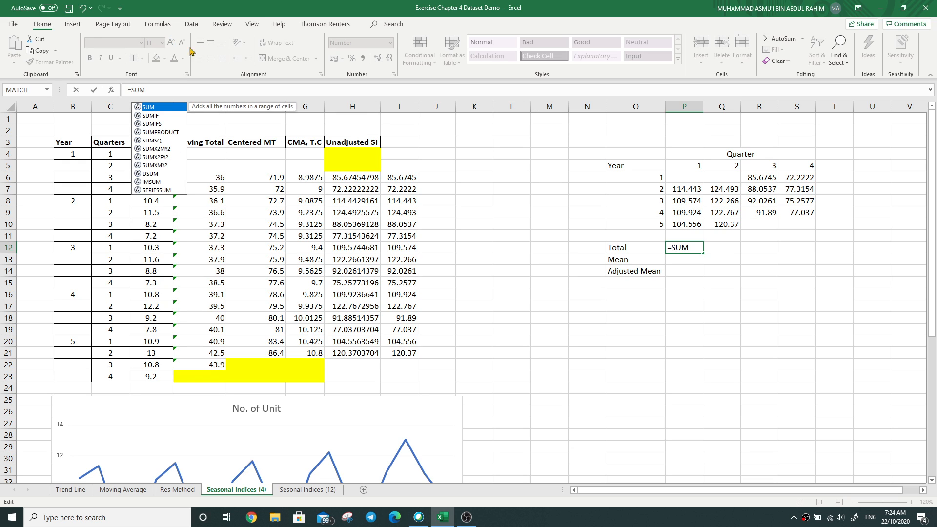
pyautogui.write('(')
pyautogui.moveTo(692, 190); pyautogui.dragTo(692, 224)
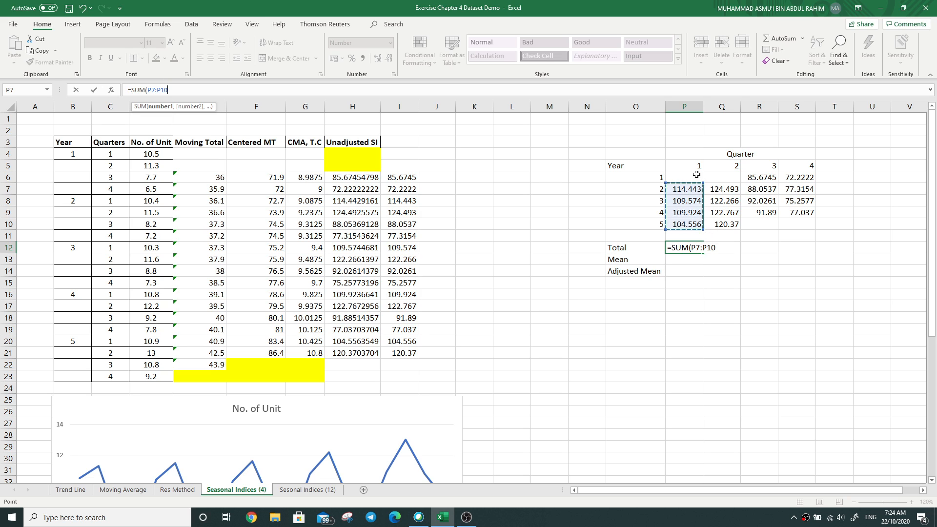
pyautogui.press('Escape')
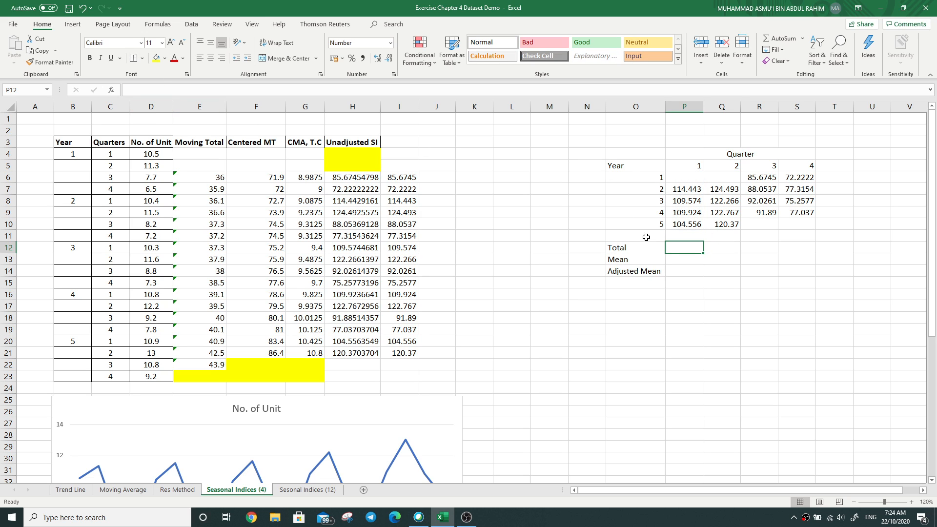
# Step: Enter =SUM(P6:P10) in P12 as the quarter 1 total and fill it across to S12
pyautogui.click(229, 93)
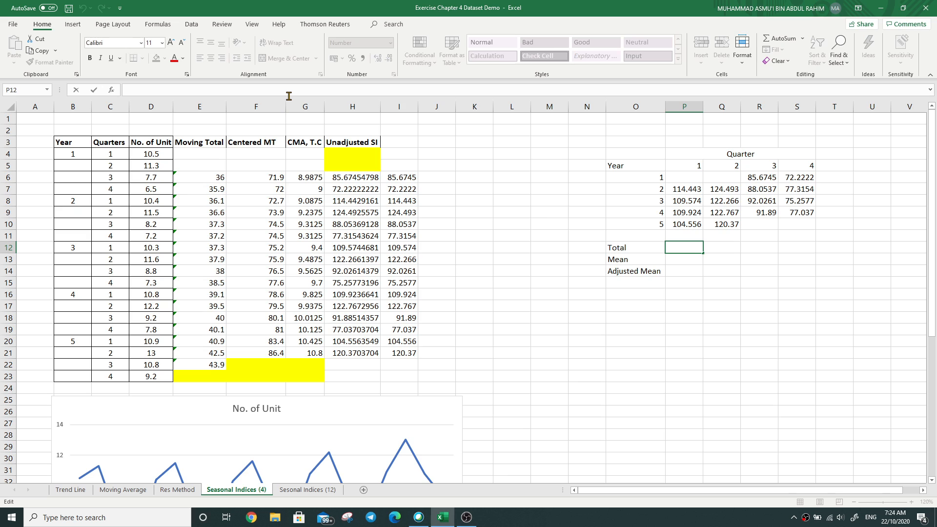
pyautogui.write('=SUM')
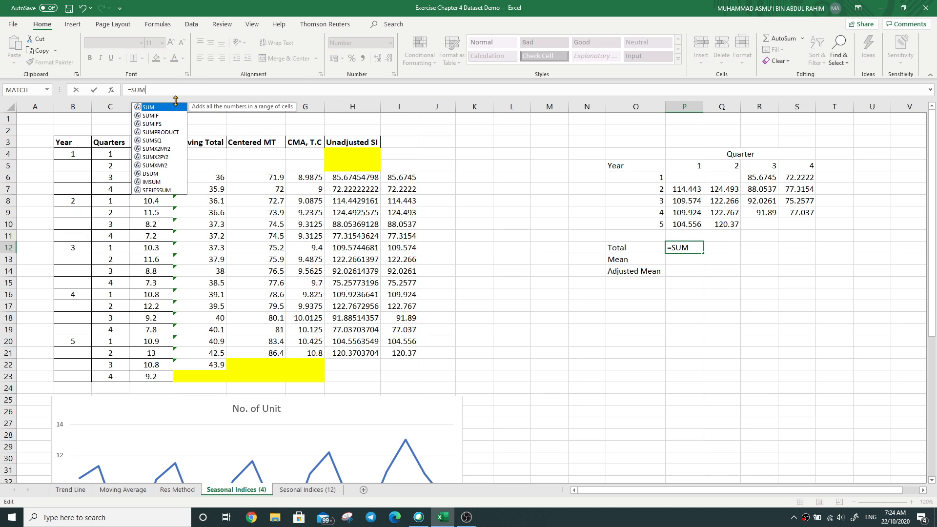
pyautogui.write('(')
pyautogui.moveTo(687, 176); pyautogui.dragTo(684, 224)
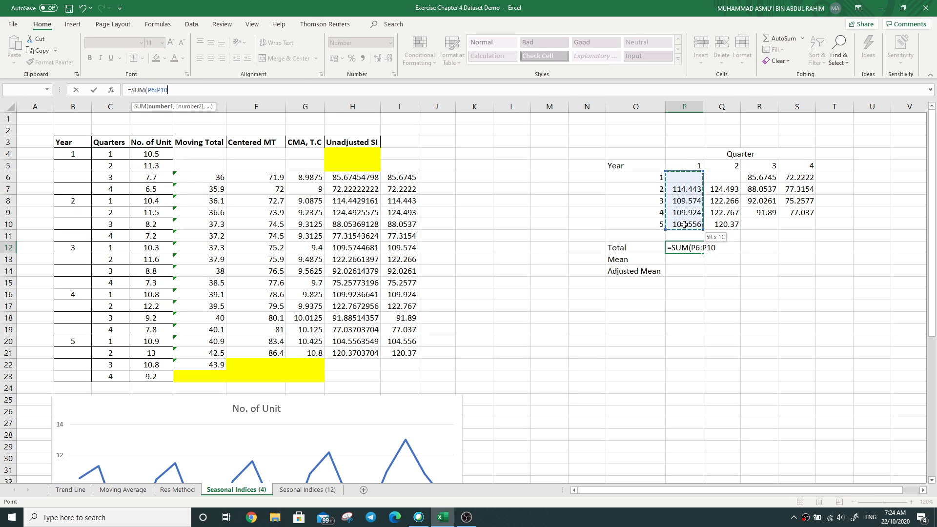
pyautogui.write(')')
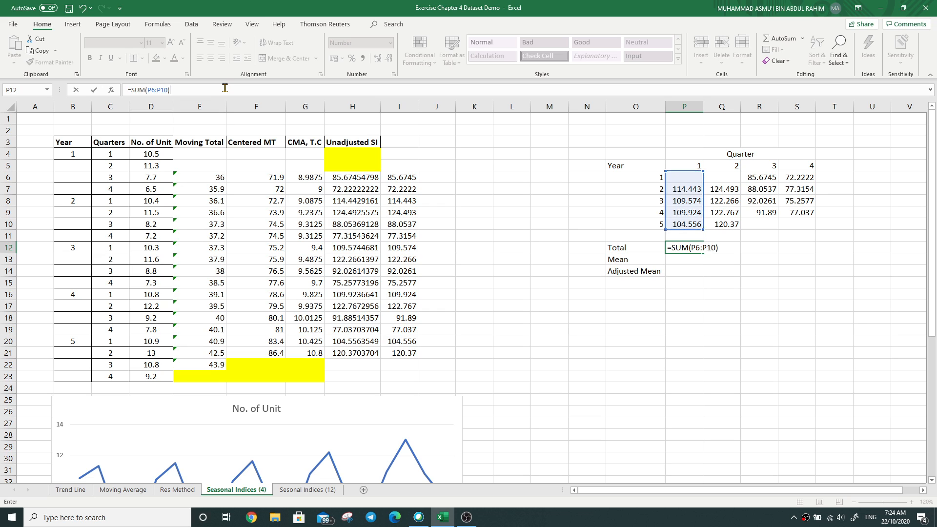
pyautogui.press('Return')
pyautogui.click(690, 249)
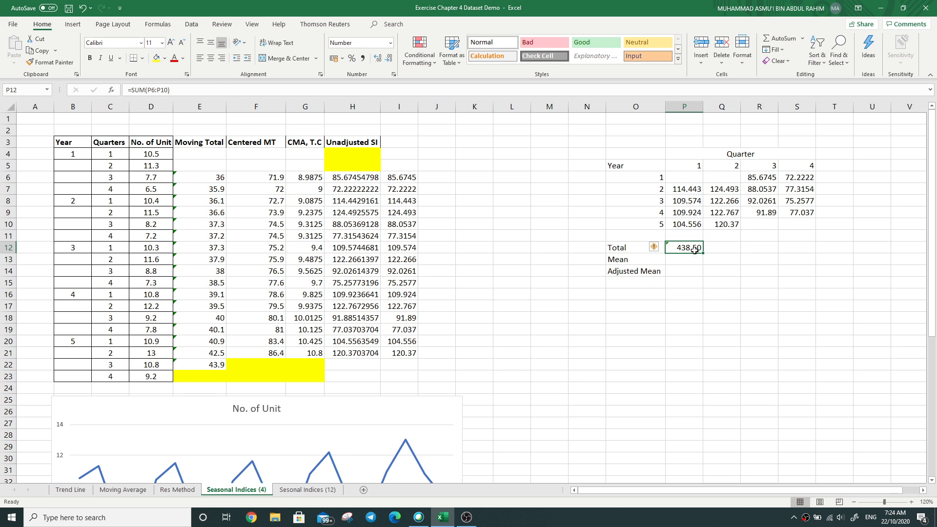
pyautogui.moveTo(703, 253); pyautogui.dragTo(796, 250)
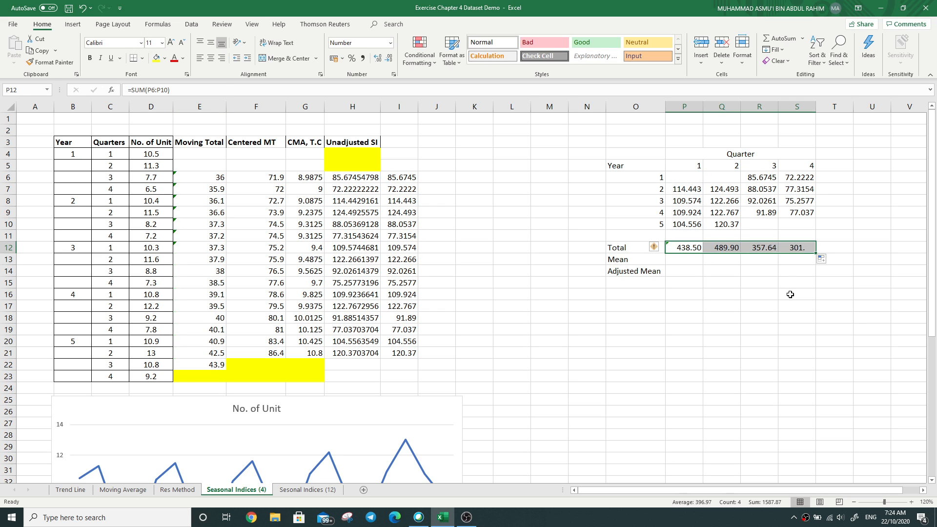
# Step: Enter =P12/4 in P13 as the quarter 1 mean and fill it across to S13
pyautogui.click(790, 294)
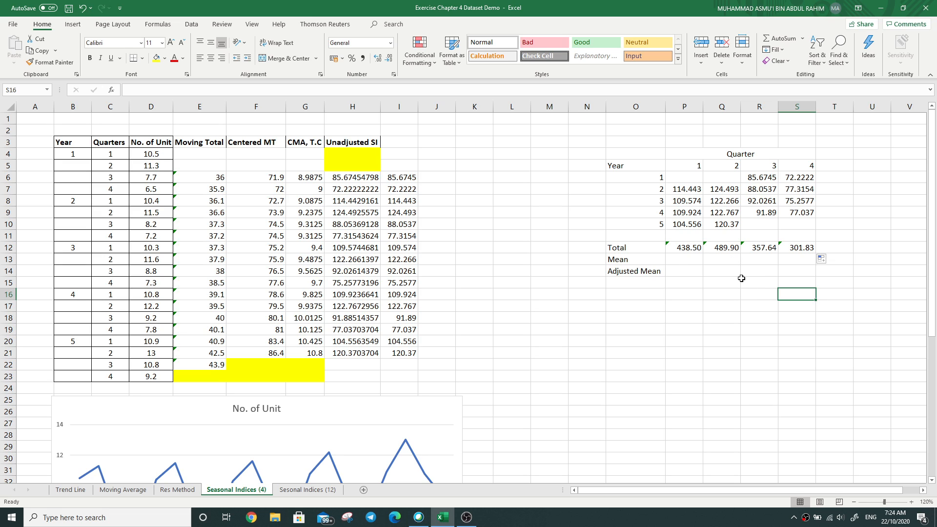
pyautogui.click(692, 258)
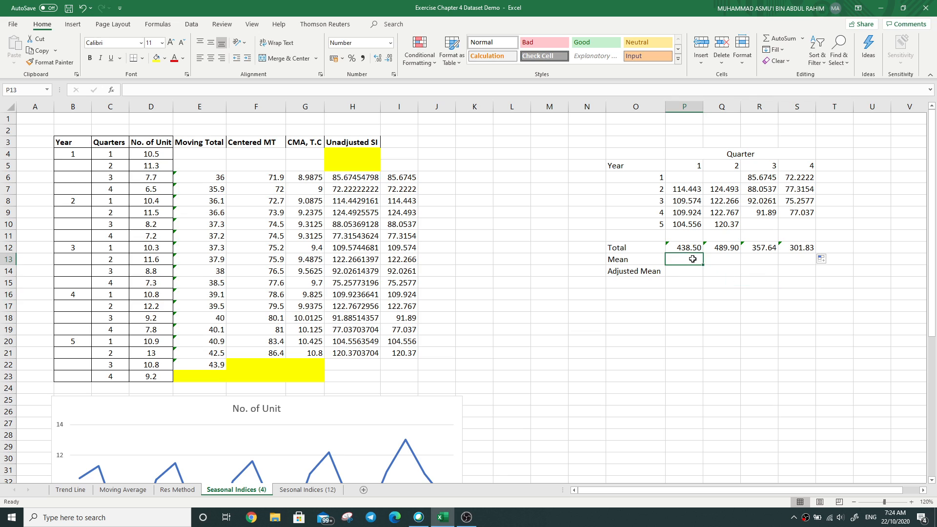
pyautogui.click(462, 92)
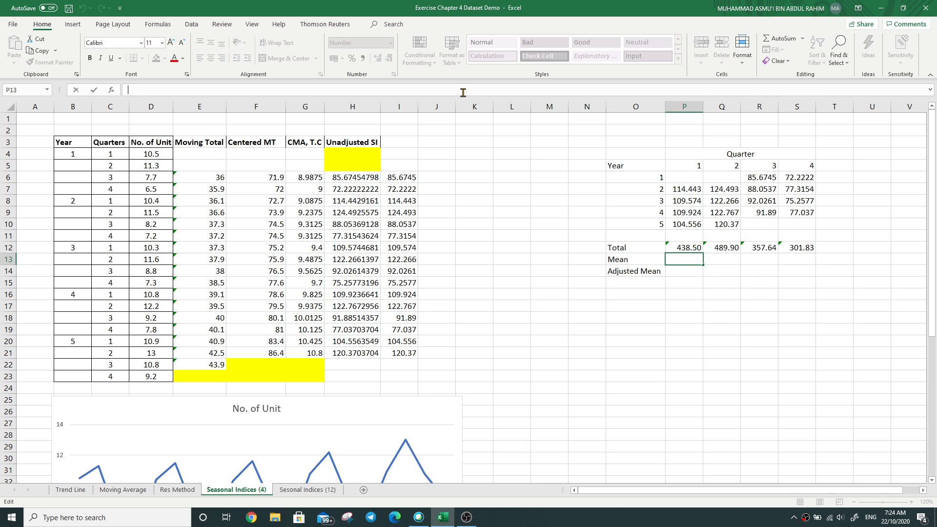
pyautogui.write('=')
pyautogui.click(679, 248)
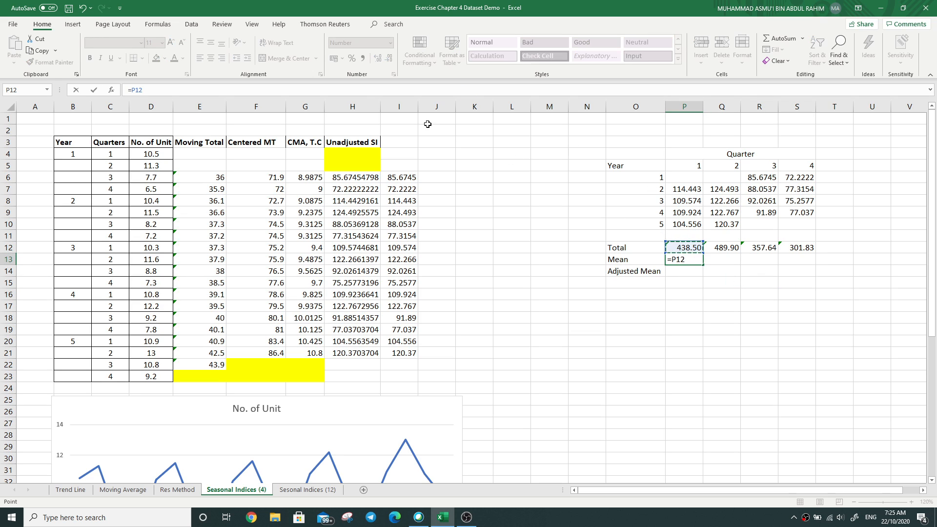
pyautogui.write('/4')
pyautogui.press('Return')
pyautogui.click(690, 259)
pyautogui.moveTo(704, 264); pyautogui.dragTo(812, 266)
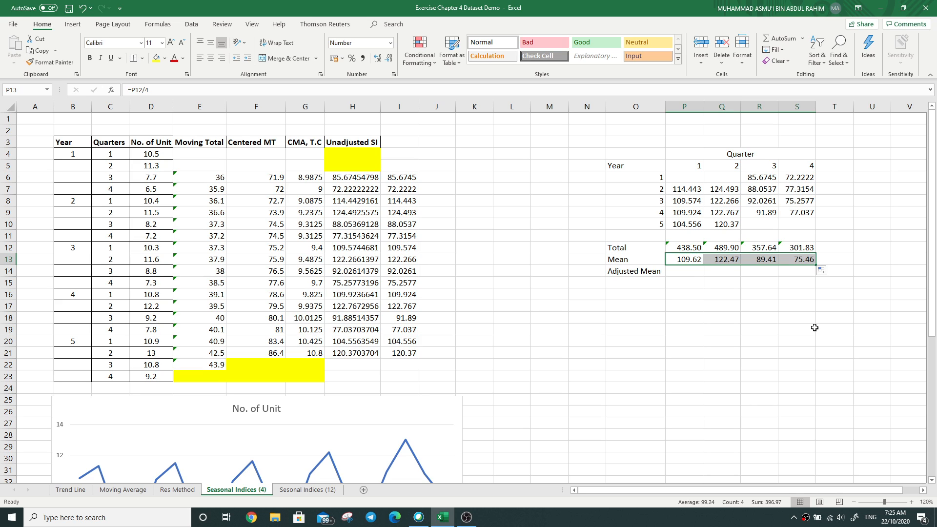
pyautogui.click(837, 326)
# Step: Sum the four quarterly means in T13 with =SUM(P13:S13)
pyautogui.click(836, 258)
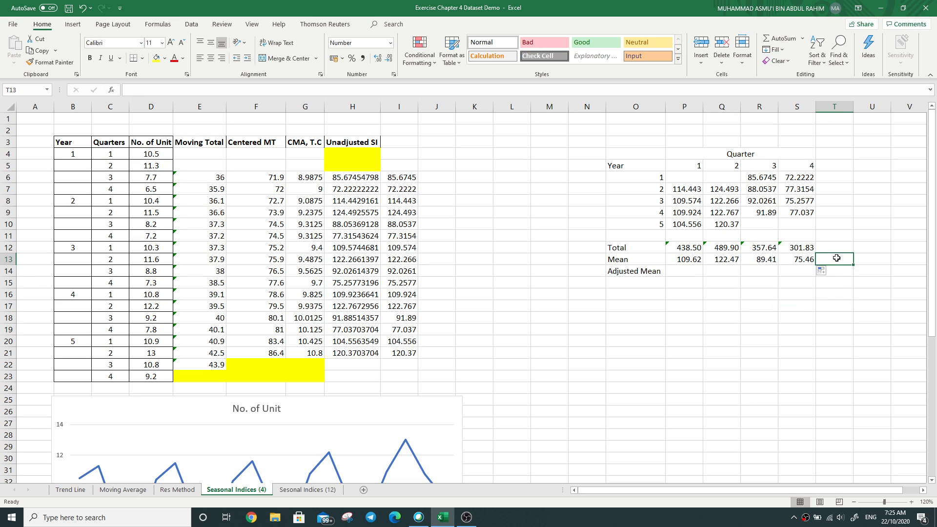
pyautogui.moveTo(679, 260); pyautogui.dragTo(824, 259)
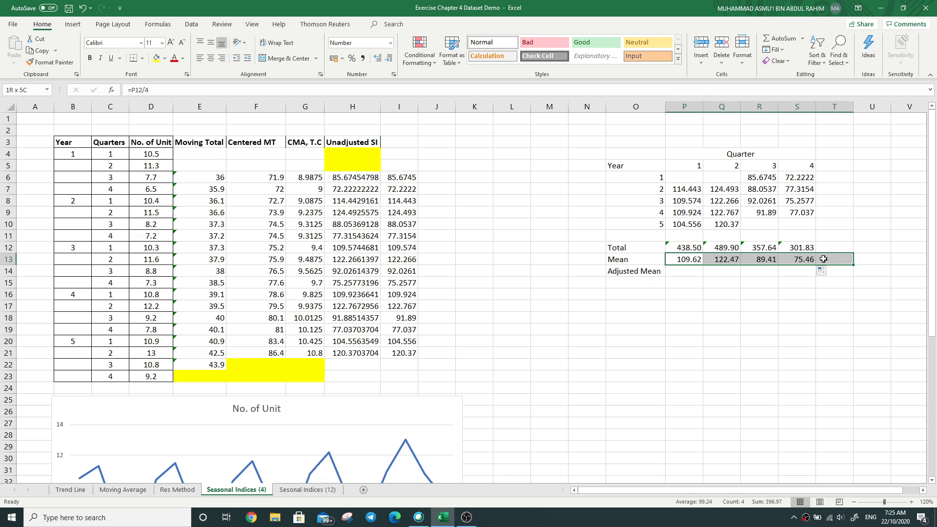
pyautogui.click(784, 39)
pyautogui.click(831, 304)
pyautogui.click(837, 260)
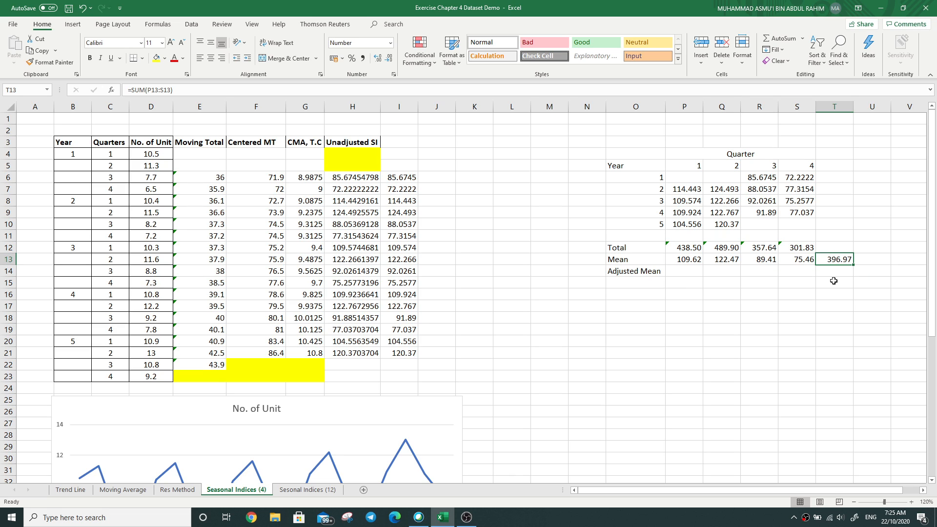
# Step: Enter 400 in T14 as the target total for the Adjusted Mean row
pyautogui.click(838, 269)
pyautogui.write('400')
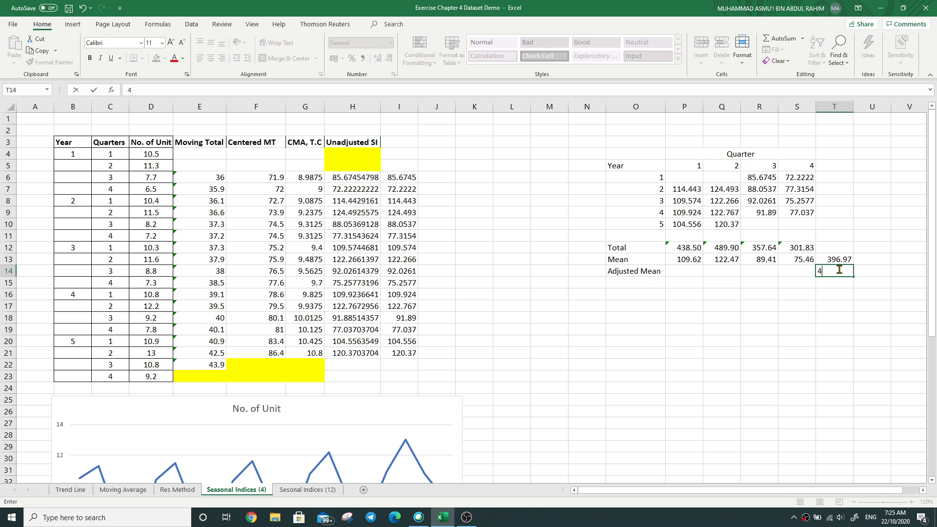
pyautogui.click(835, 330)
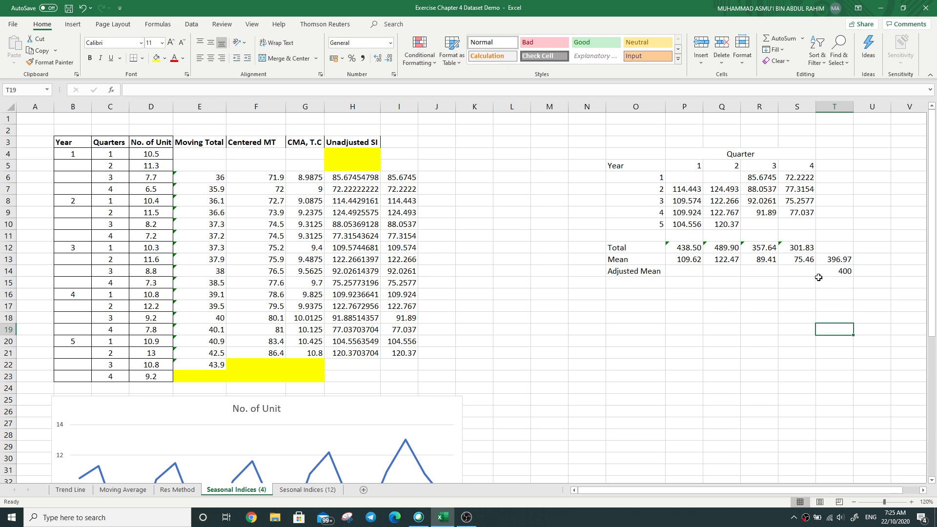
# Step: Extend the label in O14 to "Adjusted Mean (SI)" and autofit the width of column O
pyautogui.doubleClick(661, 272)
pyautogui.write('(SI')
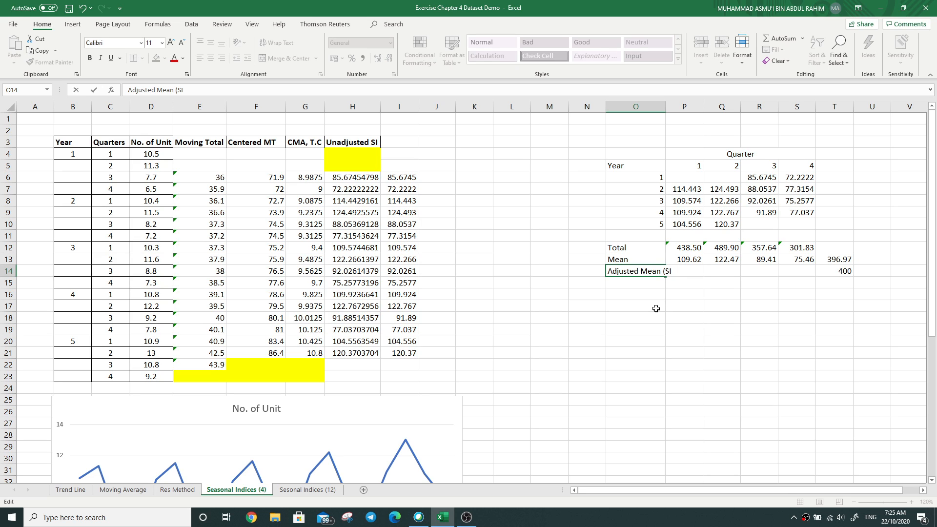
pyautogui.write(')')
pyautogui.click(684, 341)
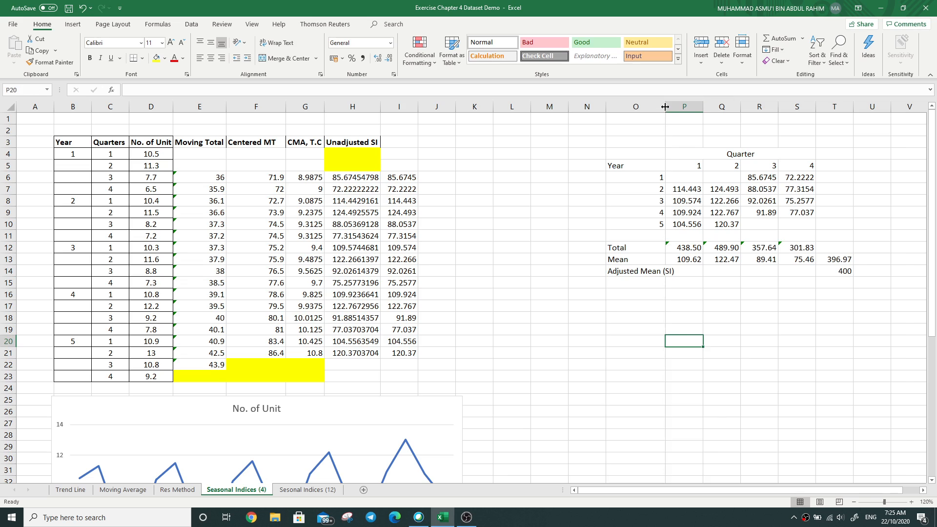
pyautogui.doubleClick(665, 107)
pyautogui.click(699, 278)
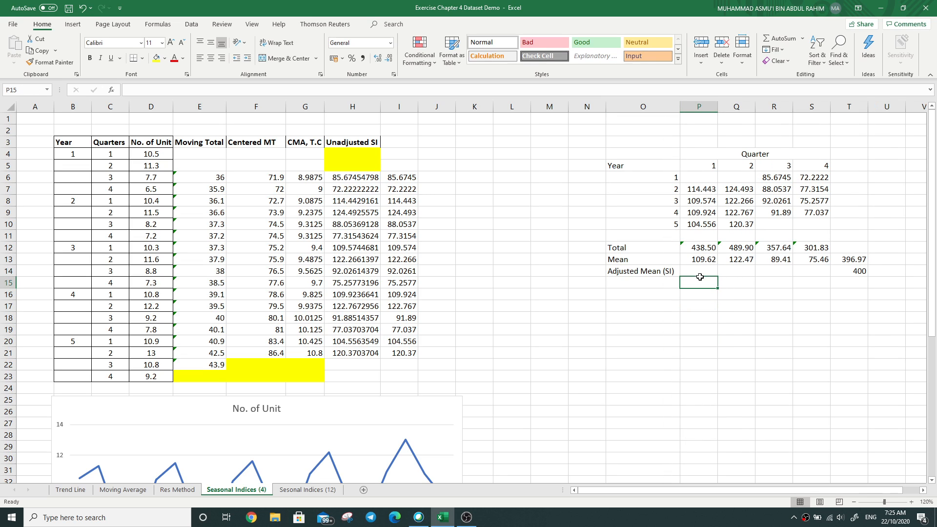
pyautogui.click(699, 271)
pyautogui.moveTo(699, 271); pyautogui.dragTo(807, 267)
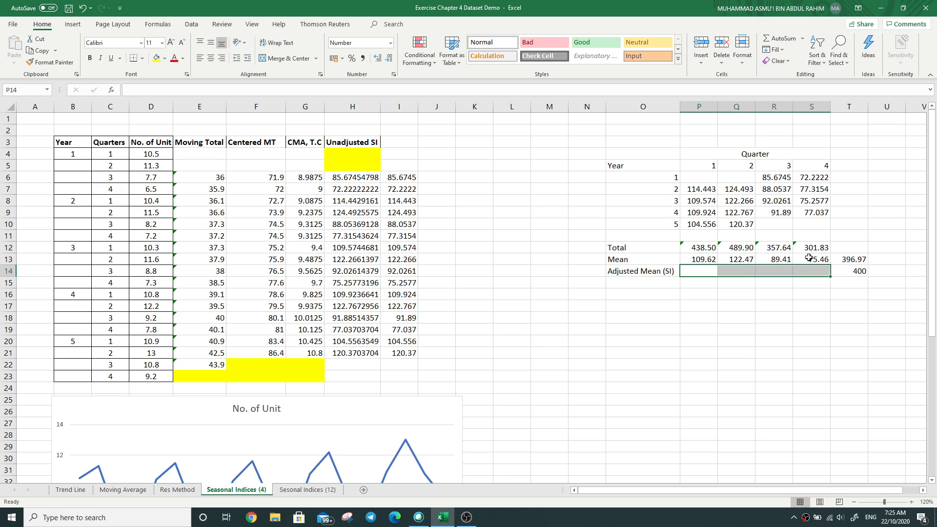
pyautogui.click(700, 317)
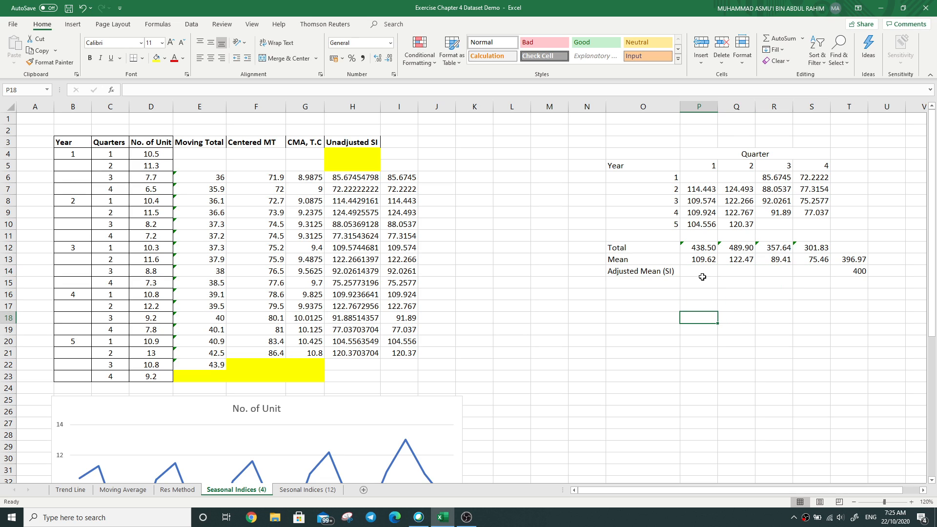
pyautogui.click(708, 263)
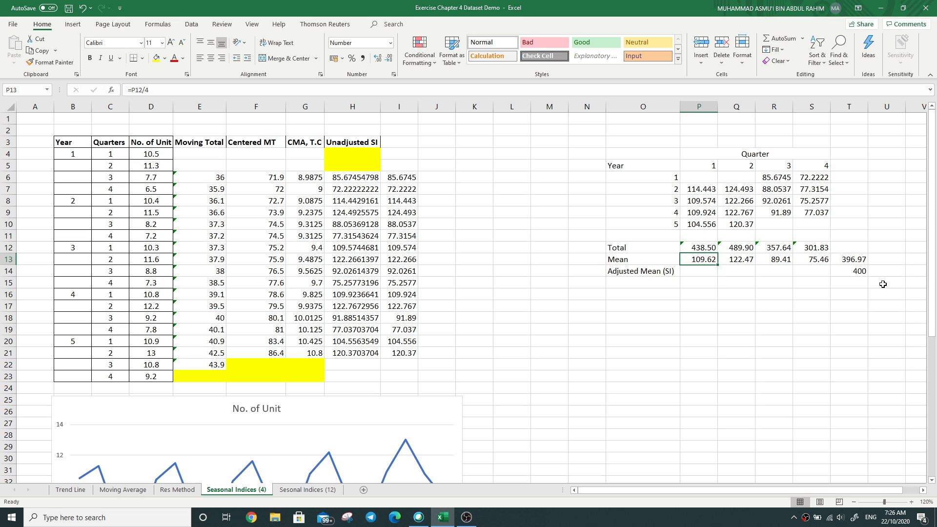
pyautogui.click(677, 274)
pyautogui.click(691, 277)
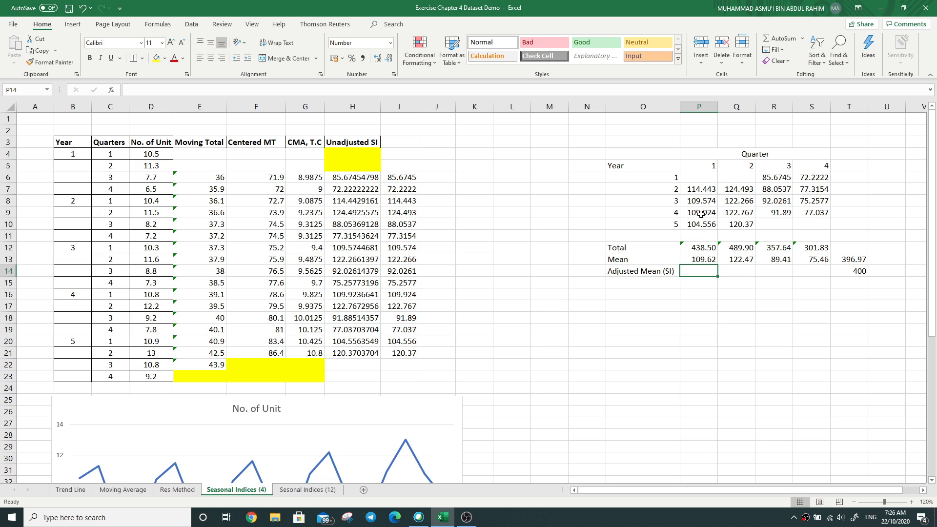
pyautogui.click(851, 270)
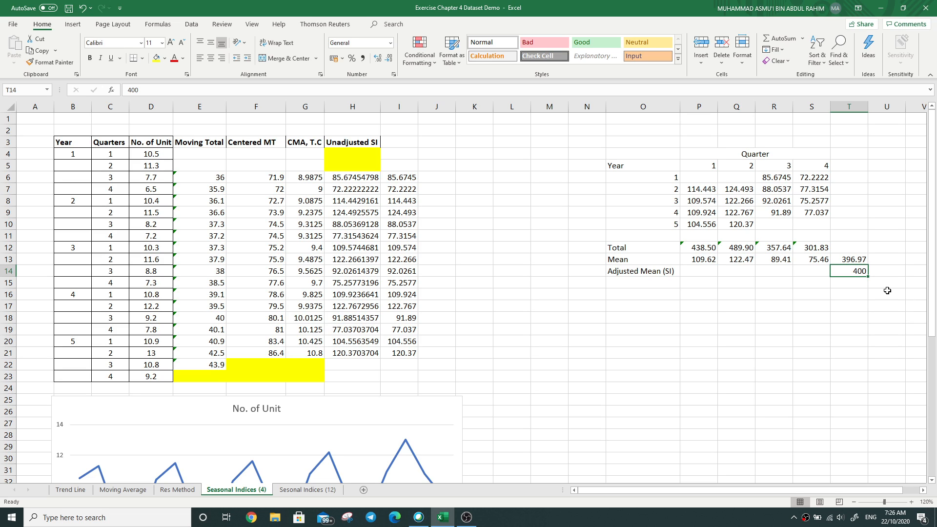
pyautogui.click(845, 327)
pyautogui.click(847, 274)
# Step: Enter the quarter 1 adjusted mean in P14 as =P13/$T$13*$T$14
pyautogui.click(708, 275)
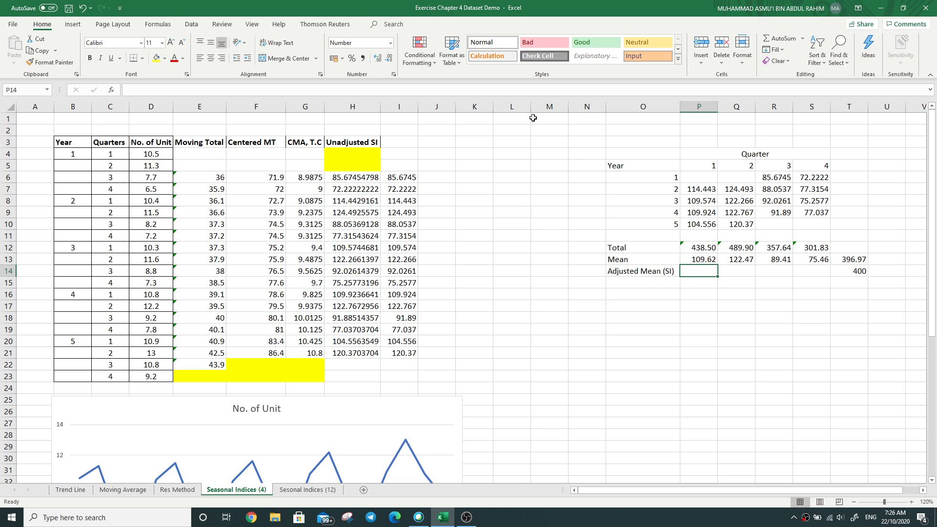
pyautogui.click(546, 91)
pyautogui.write('=')
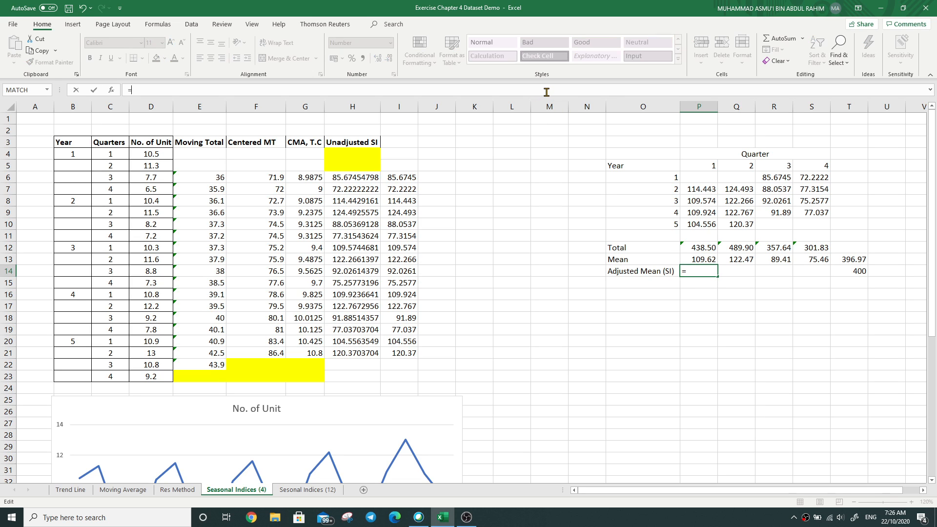
pyautogui.click(703, 260)
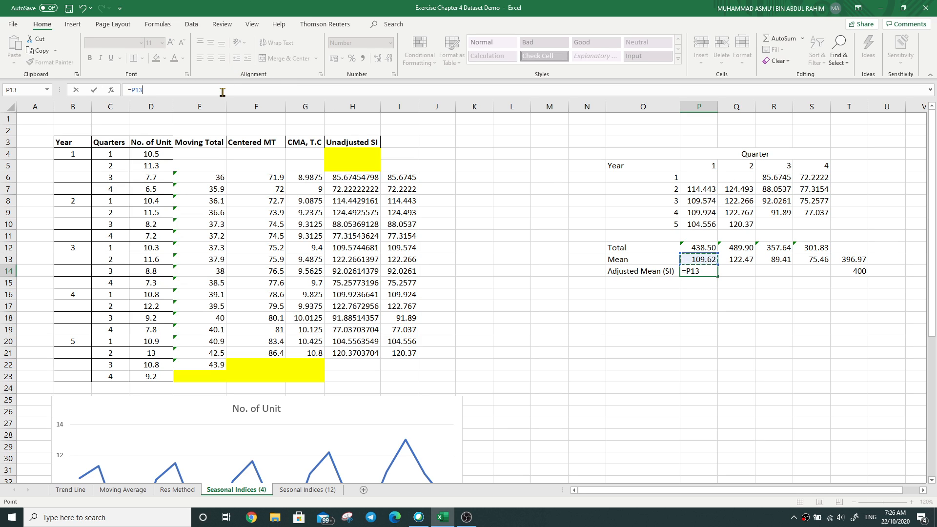
pyautogui.write('/')
pyautogui.click(851, 257)
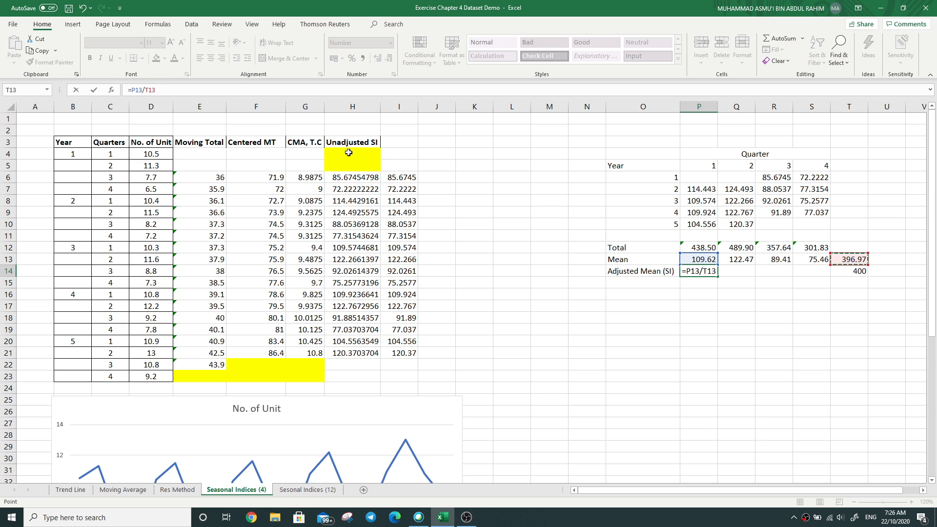
pyautogui.click(147, 90)
pyautogui.write('$T$13*')
pyautogui.click(846, 270)
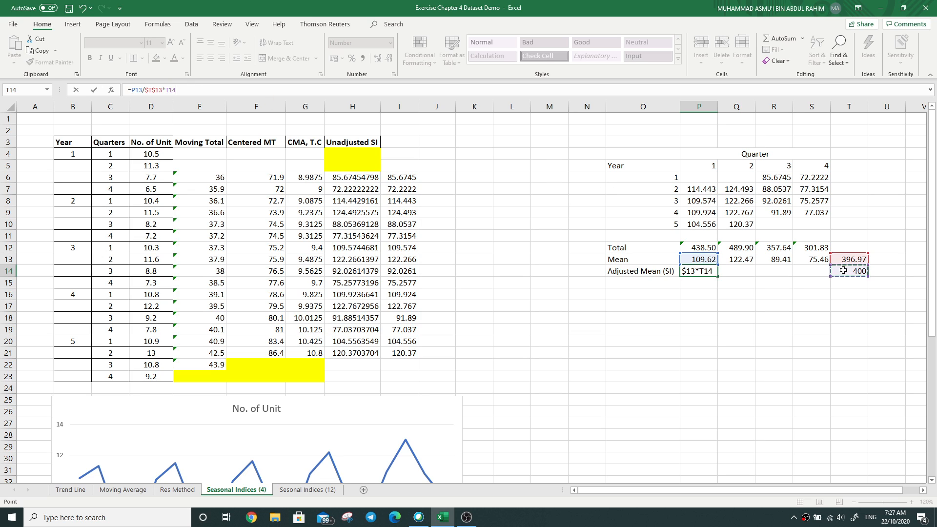
pyautogui.click(166, 91)
pyautogui.write('$T$')
# Step: Fill the adjusted mean formula from P14 across to S14 for the remaining quarters
pyautogui.click(702, 271)
pyautogui.moveTo(717, 276); pyautogui.dragTo(824, 277)
pyautogui.click(783, 346)
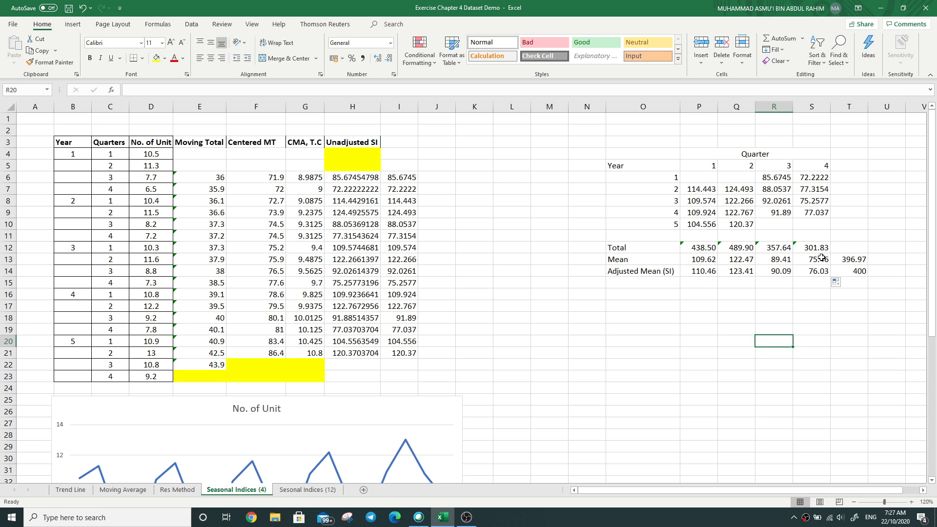
pyautogui.moveTo(702, 271); pyautogui.dragTo(815, 273)
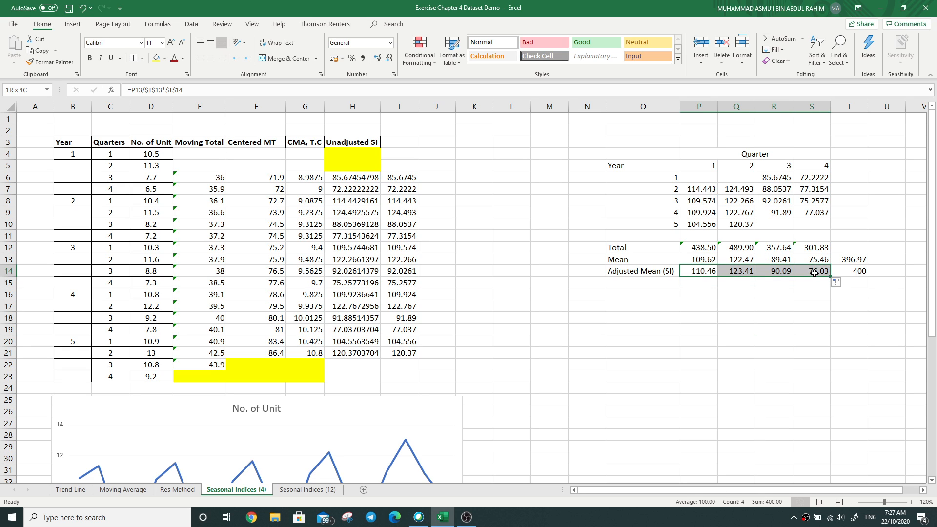
pyautogui.hotkey('ctrl', 'c')
pyautogui.click(432, 244)
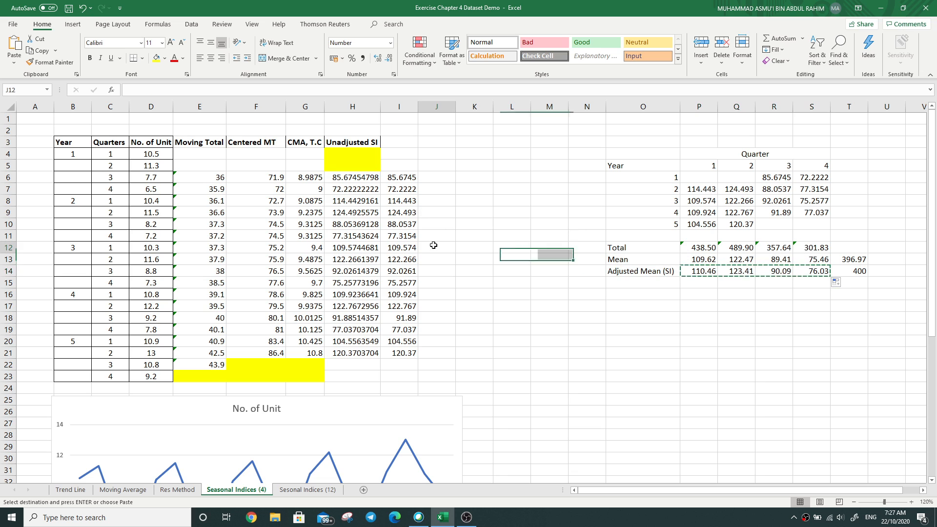
# Step: Delete helper column I with the duplicated seasonal indices and enter the header "Adjusted SI" in I3
pyautogui.rightClick(399, 107)
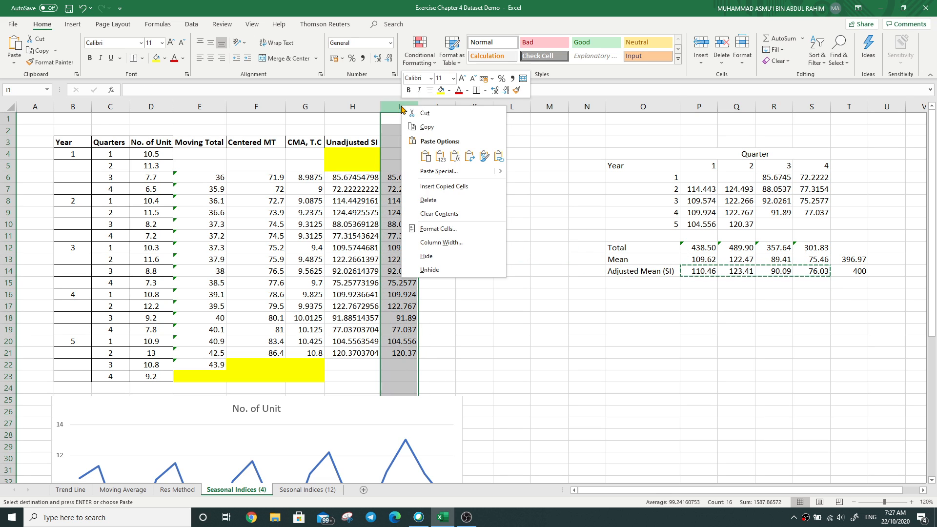
pyautogui.click(437, 200)
pyautogui.click(446, 247)
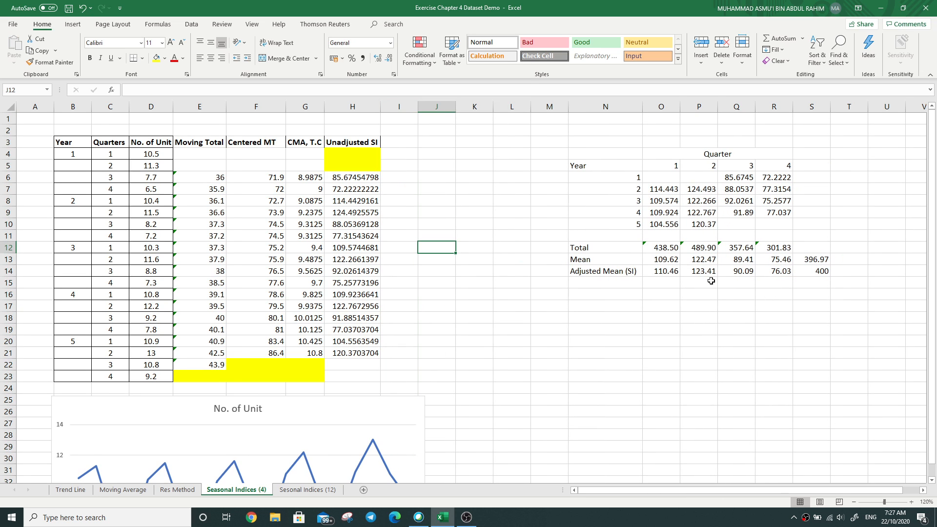
pyautogui.doubleClick(403, 141)
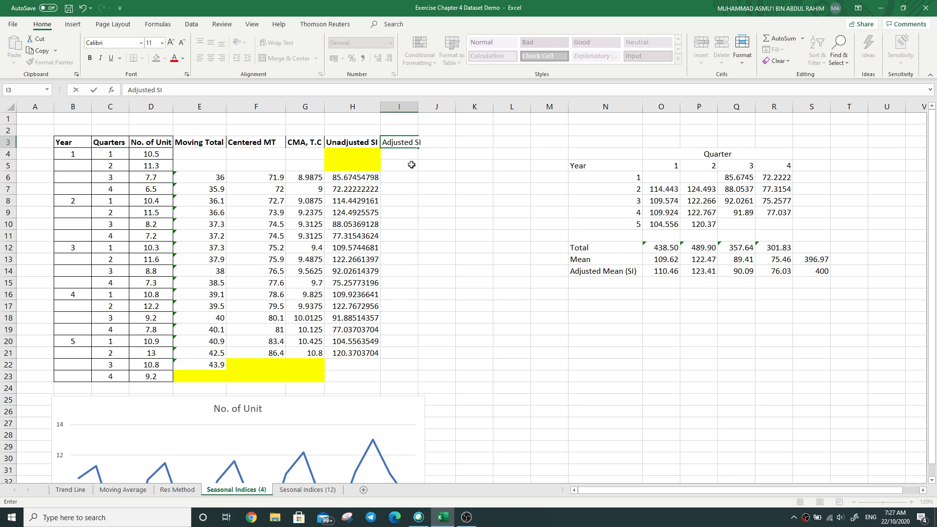
pyautogui.press('Tab')
# Step: Copy the adjusted means in O14:R14 and paste them transposed into I4:I7 under Adjusted SI
pyautogui.moveTo(665, 272); pyautogui.dragTo(779, 271)
pyautogui.hotkey('ctrl', 'c')
pyautogui.click(406, 156)
pyautogui.moveTo(406, 155); pyautogui.dragTo(403, 190)
pyautogui.rightClick(394, 169)
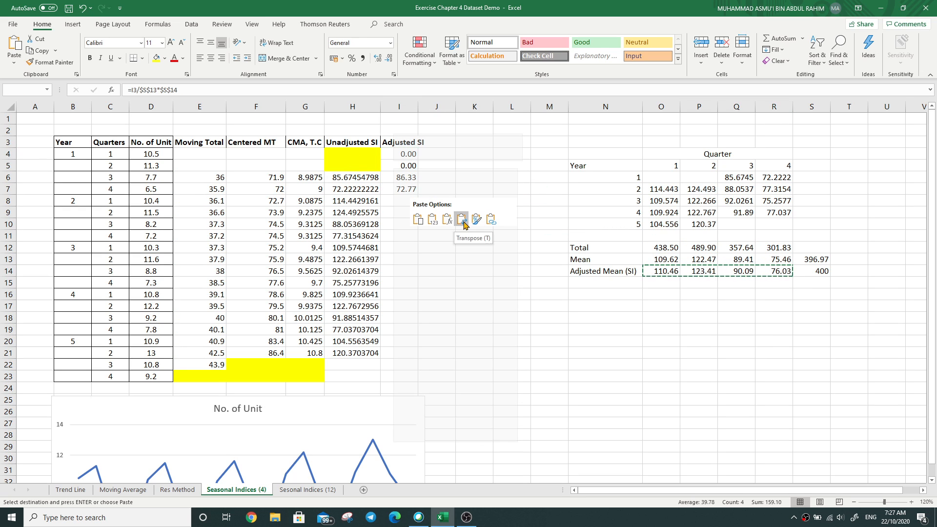
pyautogui.click(458, 221)
pyautogui.rightClick(399, 154)
pyautogui.click(481, 220)
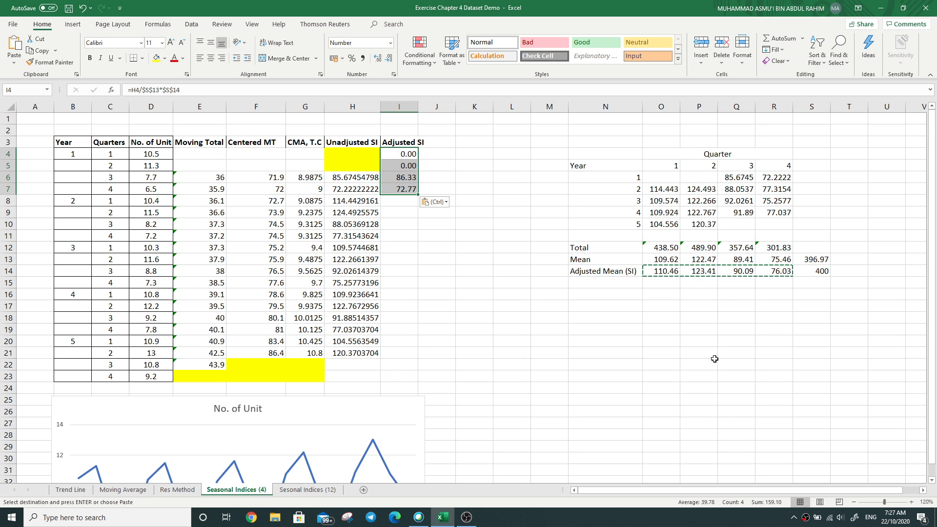
# Step: Paste the adjusted means from O14:R14 as values only into O15:R15, undoing the extra formula paste
pyautogui.moveTo(661, 271); pyautogui.dragTo(775, 271)
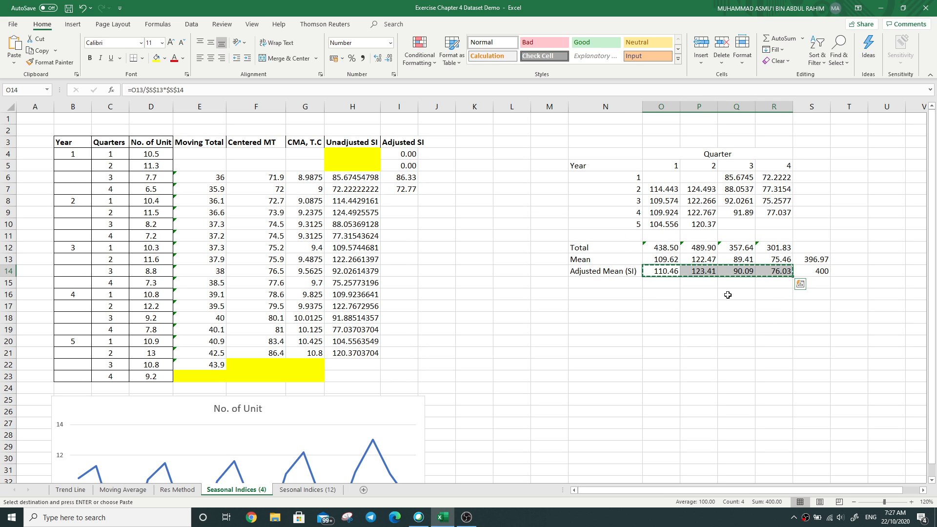
pyautogui.rightClick(662, 283)
pyautogui.click(691, 61)
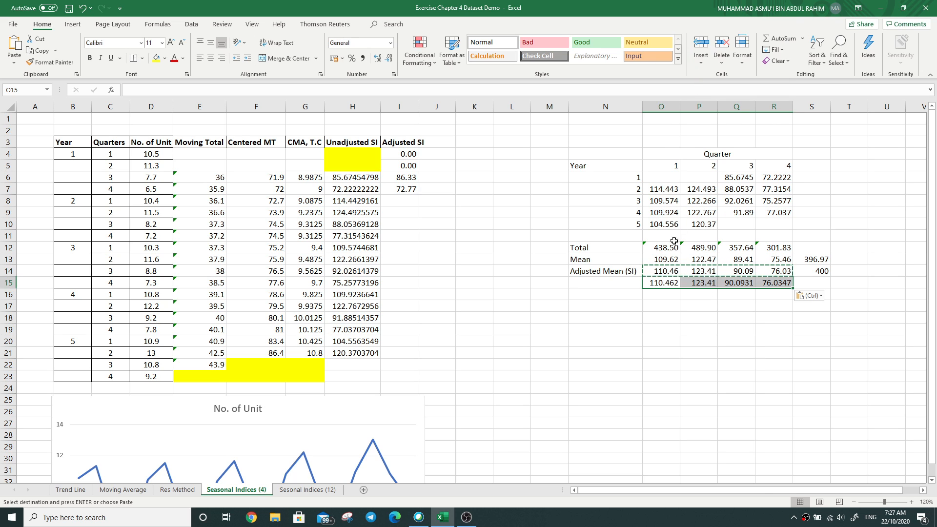
pyautogui.hotkey('ctrl', 'v')
pyautogui.click(83, 8)
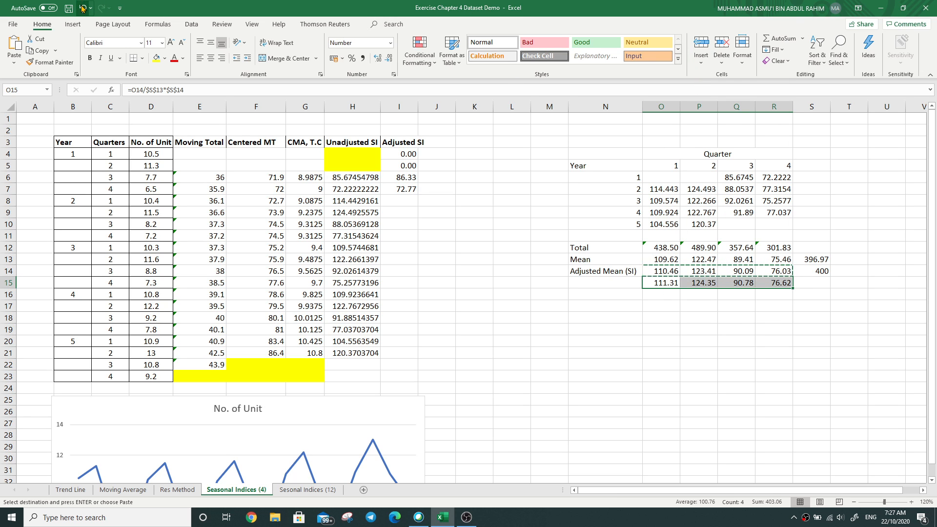
# Step: Copy the static adjusted means in O15:R15 and paste them transposed into I4:I7 under Adjusted SI
pyautogui.moveTo(663, 283); pyautogui.dragTo(759, 279)
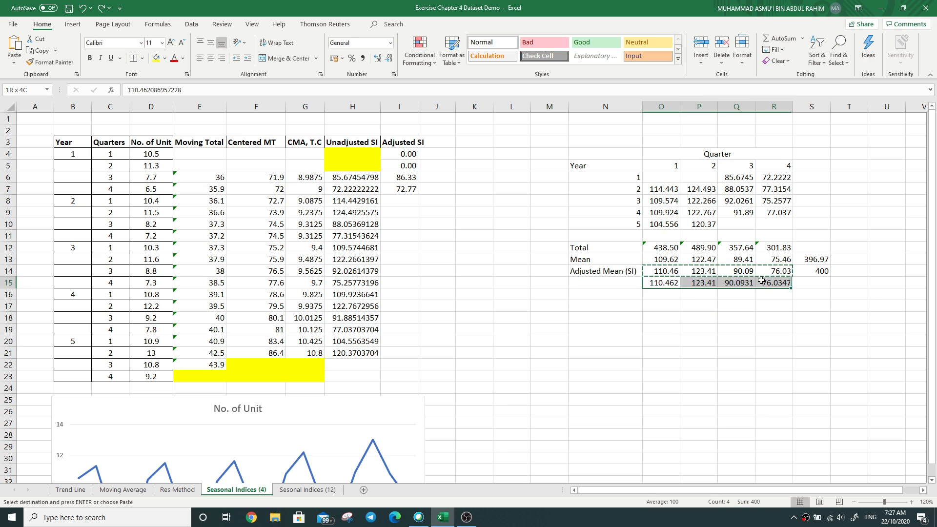
pyautogui.moveTo(395, 154); pyautogui.dragTo(405, 189)
pyautogui.rightClick(399, 171)
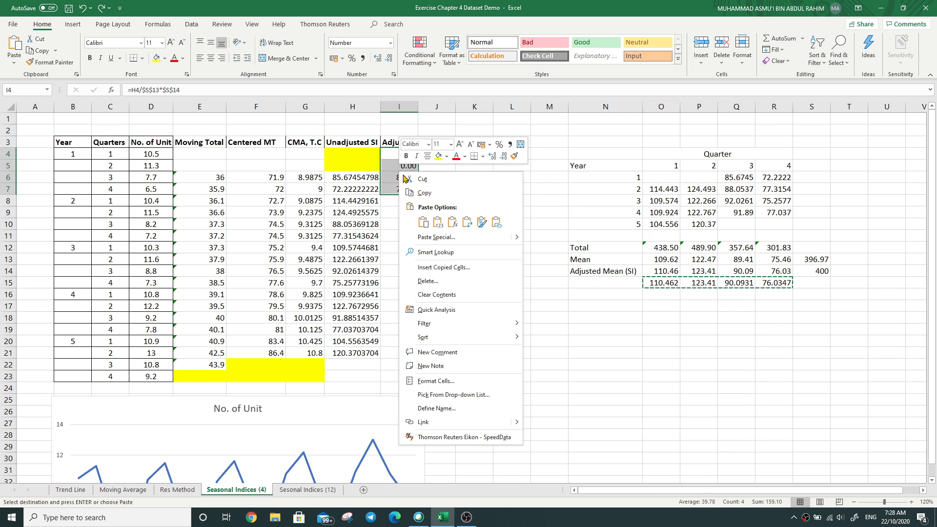
pyautogui.click(438, 222)
pyautogui.click(435, 236)
# Step: Copy the four adjusted indices in I4:I7 and repeat them for years 2 to 5 down to I23
pyautogui.moveTo(403, 154); pyautogui.dragTo(405, 190)
pyautogui.hotkey('ctrl', 'c')
pyautogui.click(402, 204)
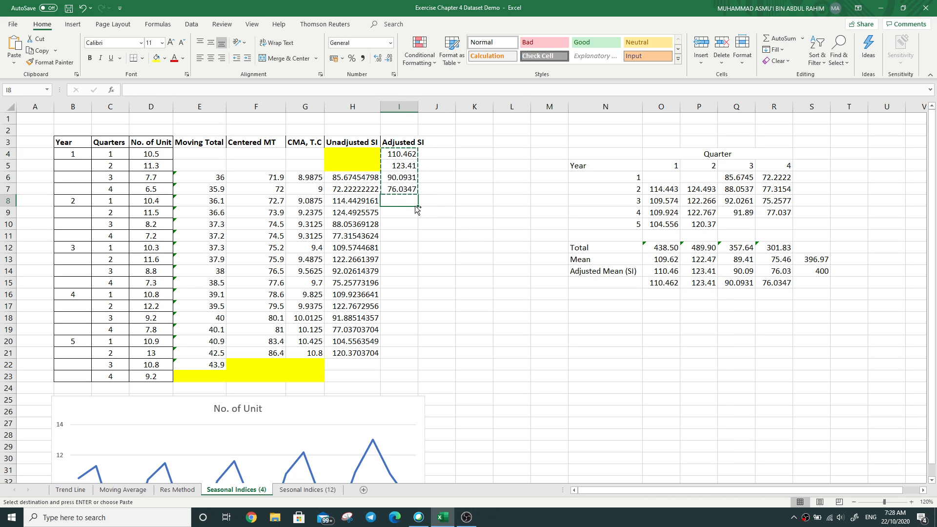
pyautogui.hotkey('ctrl', 'v')
pyautogui.click(402, 248)
pyautogui.hotkey('ctrl', 'v')
pyautogui.click(403, 295)
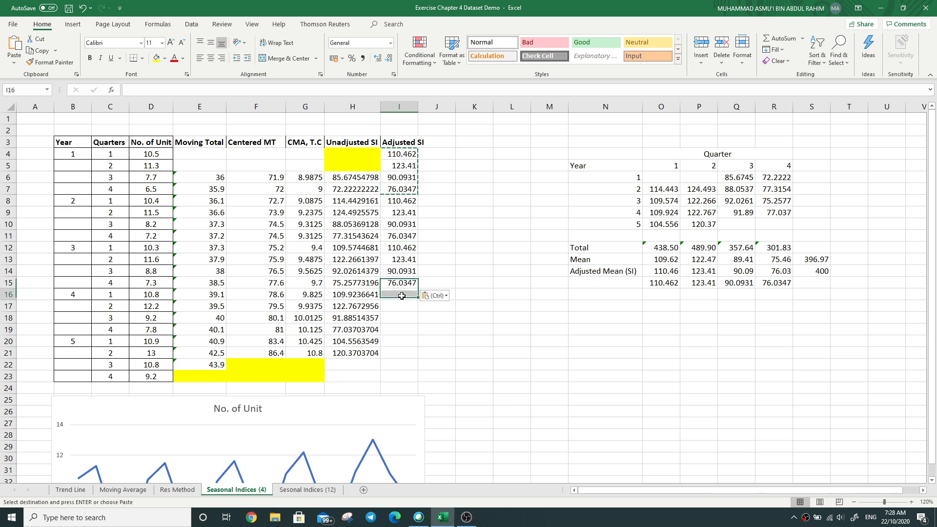
pyautogui.hotkey('ctrl', 'v')
pyautogui.click(403, 341)
pyautogui.hotkey('ctrl', 'v')
pyautogui.click(467, 343)
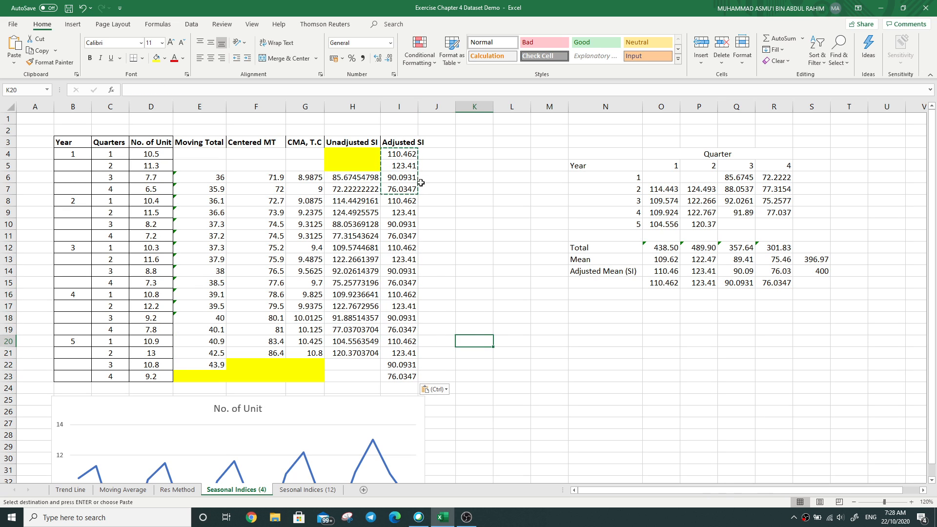
# Step: Autofit column I and change its header in I3 to "Adjusted SI, S"
pyautogui.doubleClick(418, 107)
pyautogui.doubleClick(431, 144)
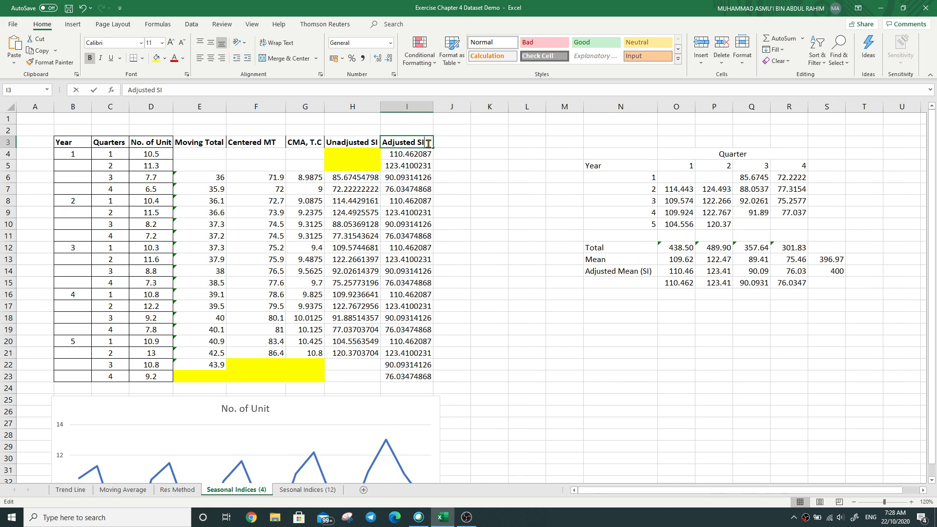
pyautogui.write(', S')
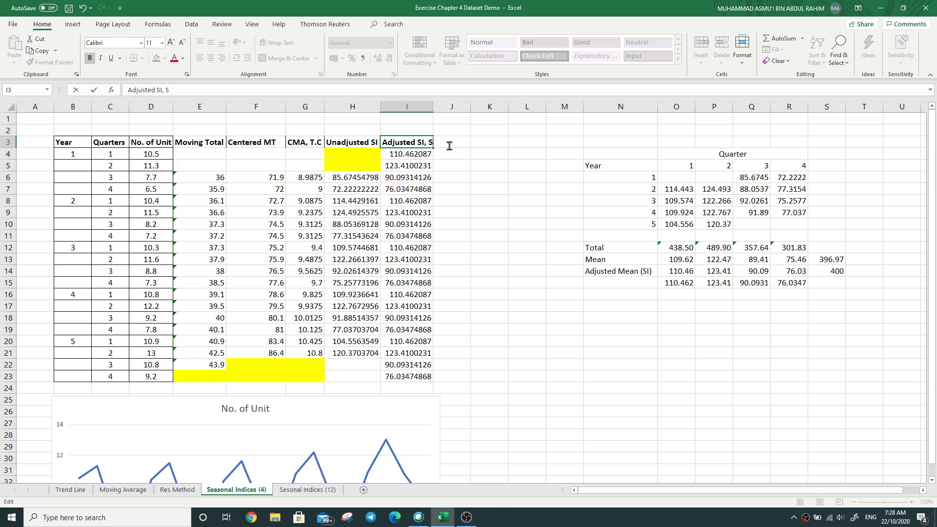
pyautogui.click(451, 185)
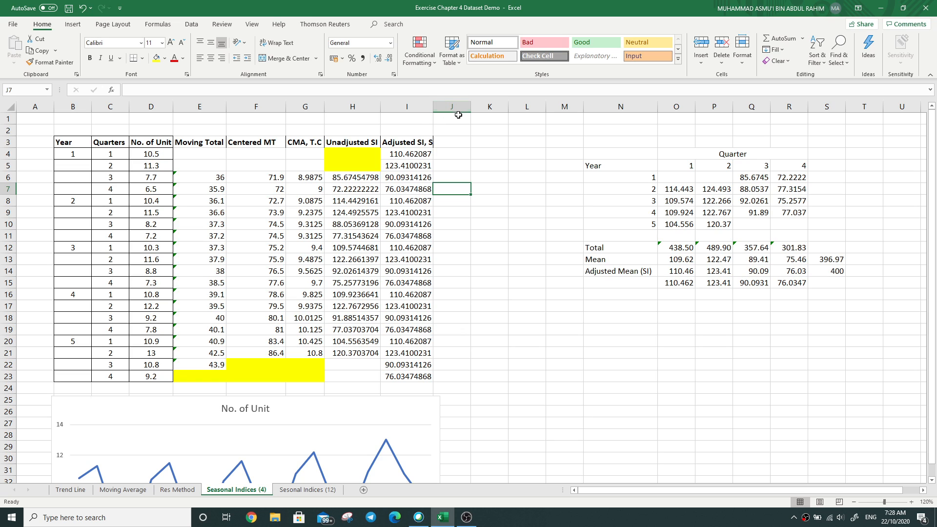
# Step: Enter the formula =D4/I4% in J4 and fill it down to J23
pyautogui.click(457, 154)
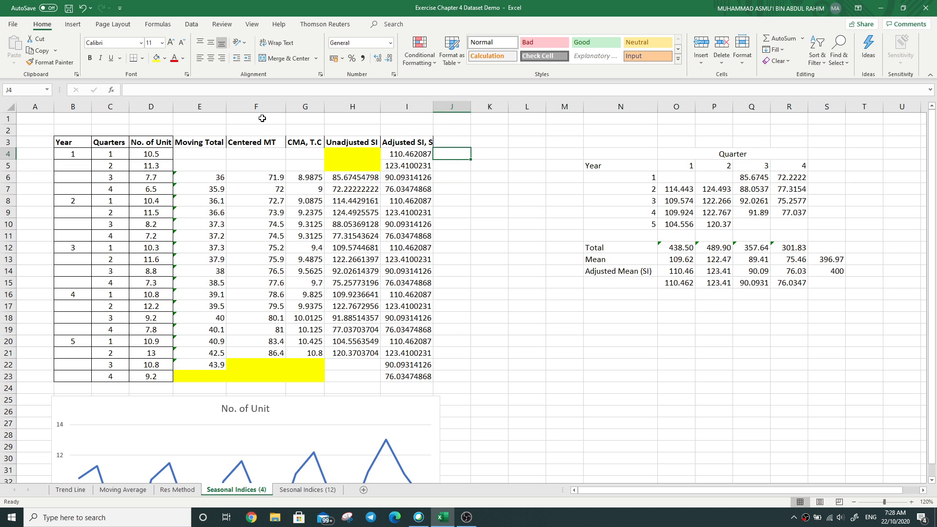
pyautogui.click(189, 87)
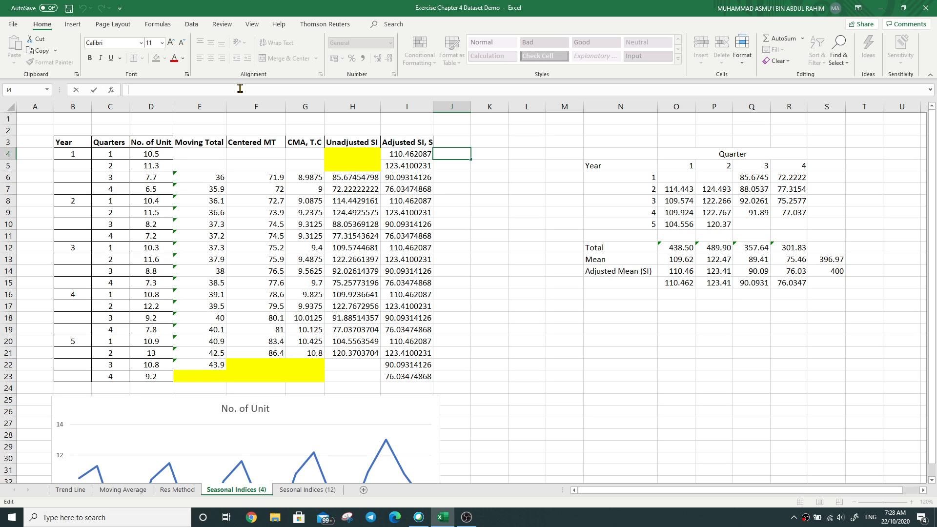
pyautogui.write('=')
pyautogui.click(163, 152)
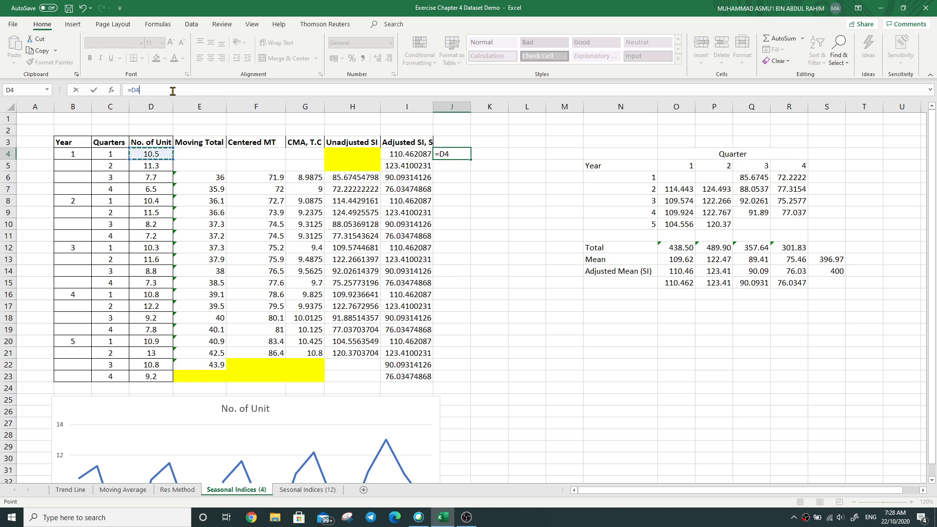
pyautogui.write('/')
pyautogui.click(418, 154)
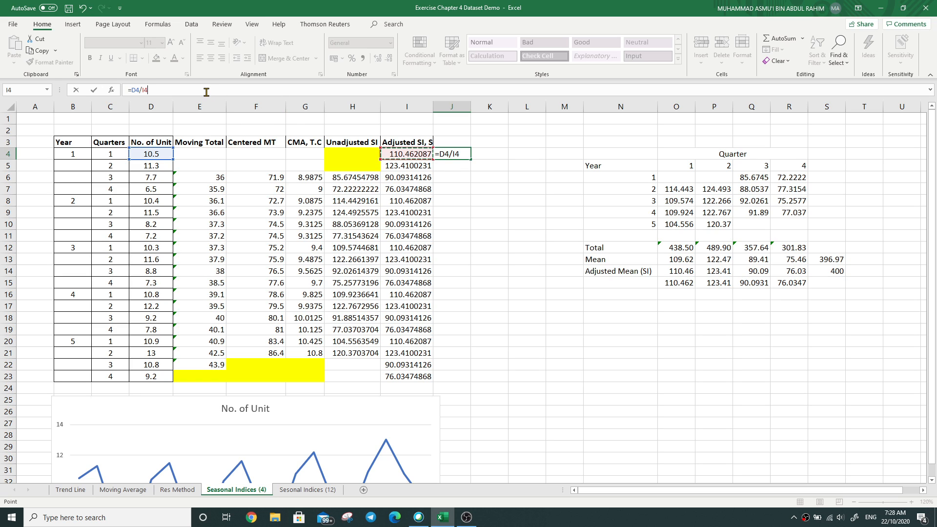
pyautogui.write('%')
pyautogui.press('Return')
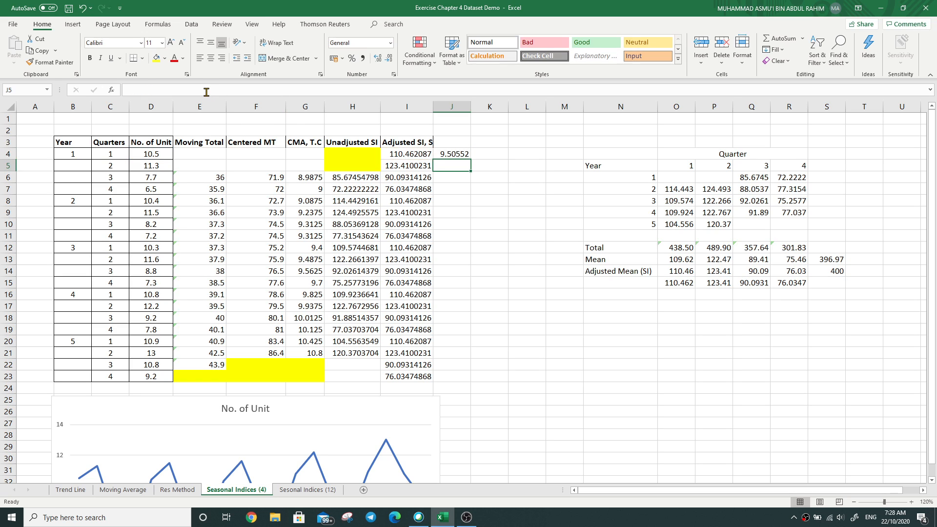
pyautogui.click(444, 154)
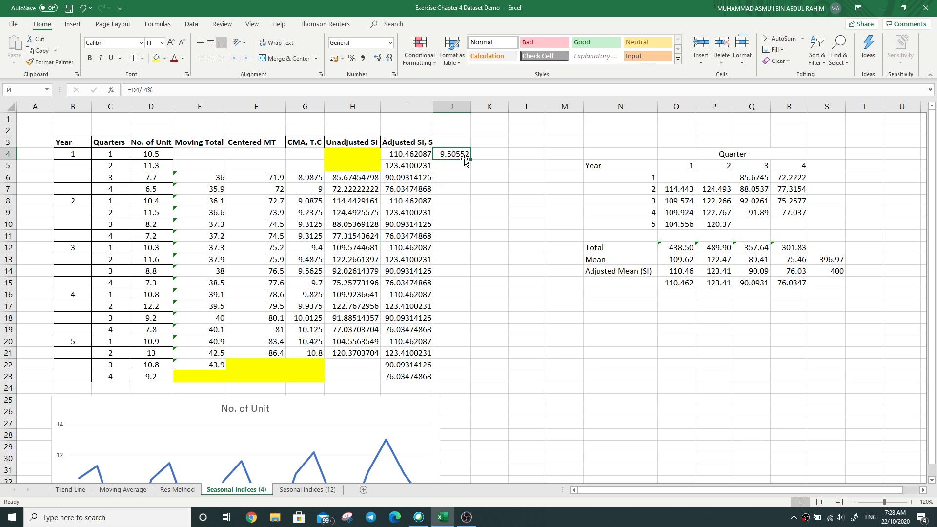
pyautogui.moveTo(471, 160); pyautogui.dragTo(470, 377)
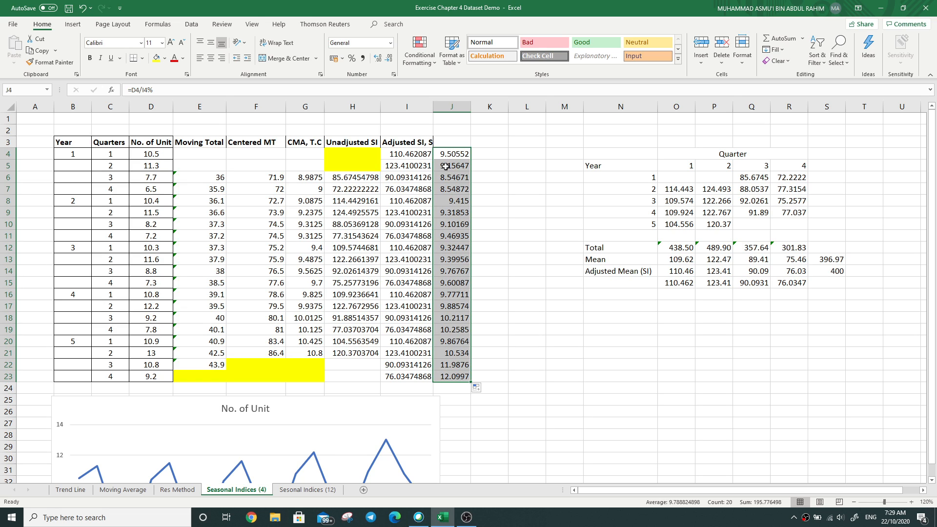
# Step: Format J4:J23 as Number with 1 decimal place
pyautogui.rightClick(450, 216)
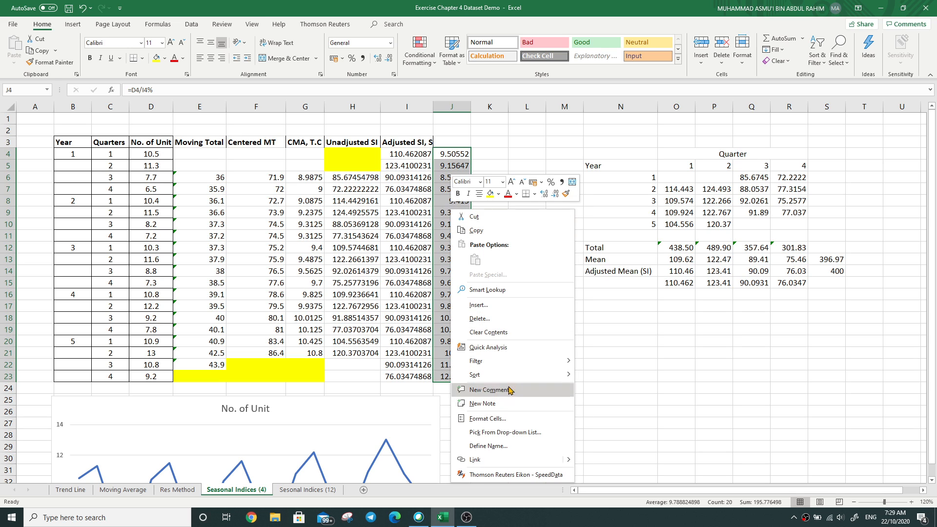
pyautogui.click(507, 416)
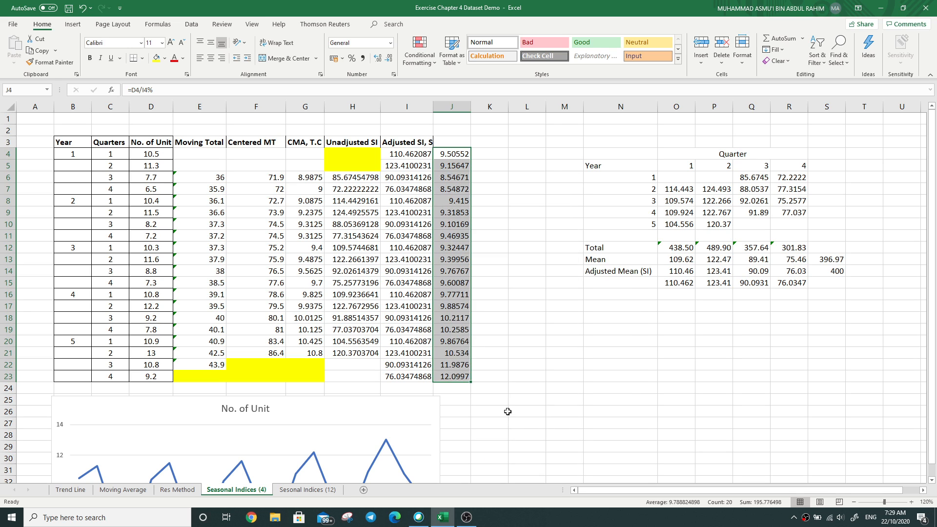
pyautogui.click(396, 320)
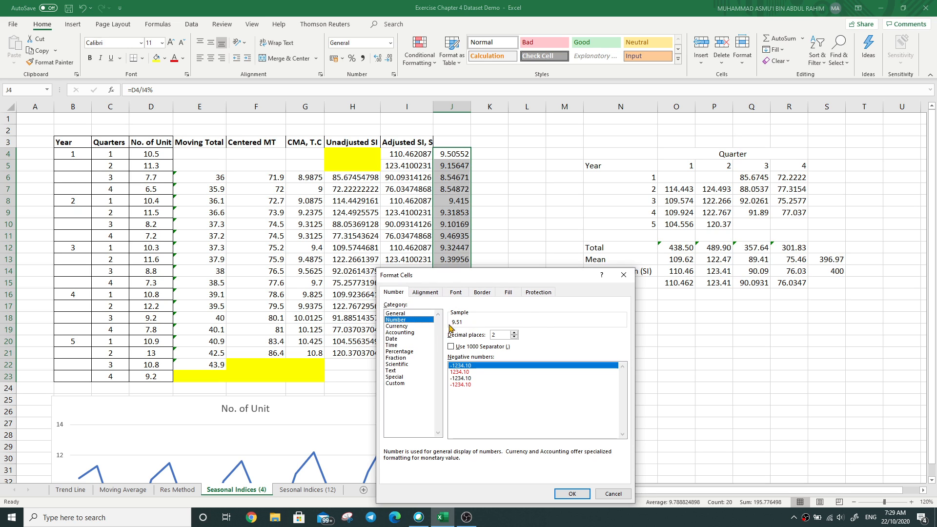
pyautogui.click(514, 337)
pyautogui.click(571, 493)
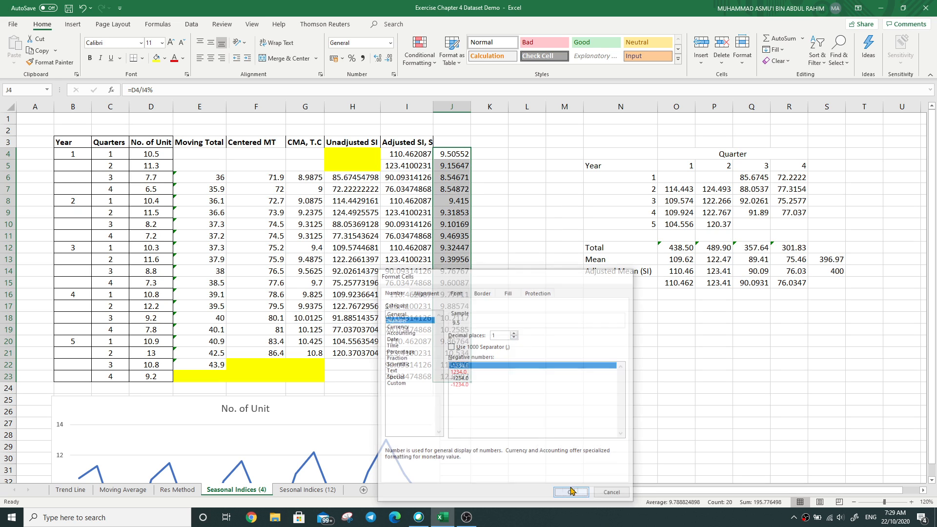
pyautogui.click(603, 409)
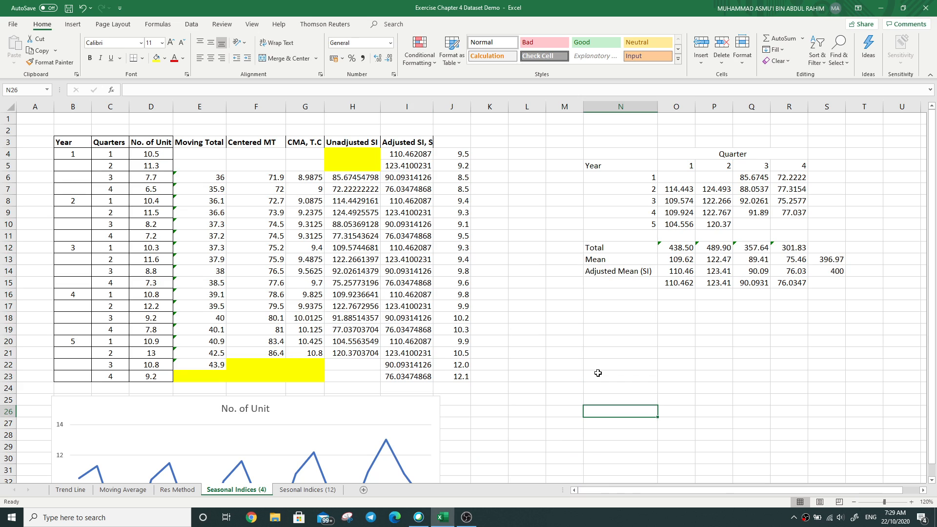
# Step: Enter the header "Deseasonalised" in J3
pyautogui.doubleClick(454, 145)
pyautogui.write('De')
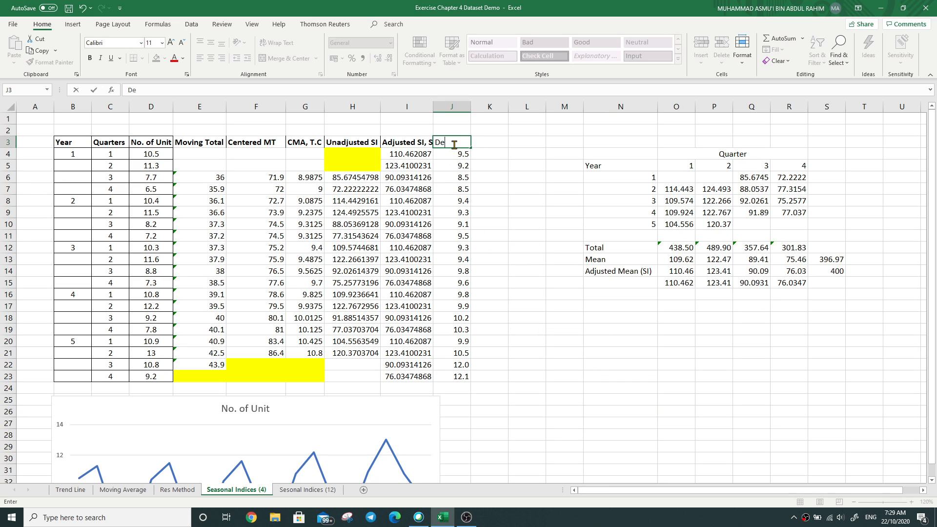
pyautogui.write('seas0nalised')
pyautogui.press('BackSpace')
pyautogui.press('BackSpace')
pyautogui.press('BackSpace')
pyautogui.press('BackSpace')
pyautogui.write('alised')
pyautogui.press('Return')
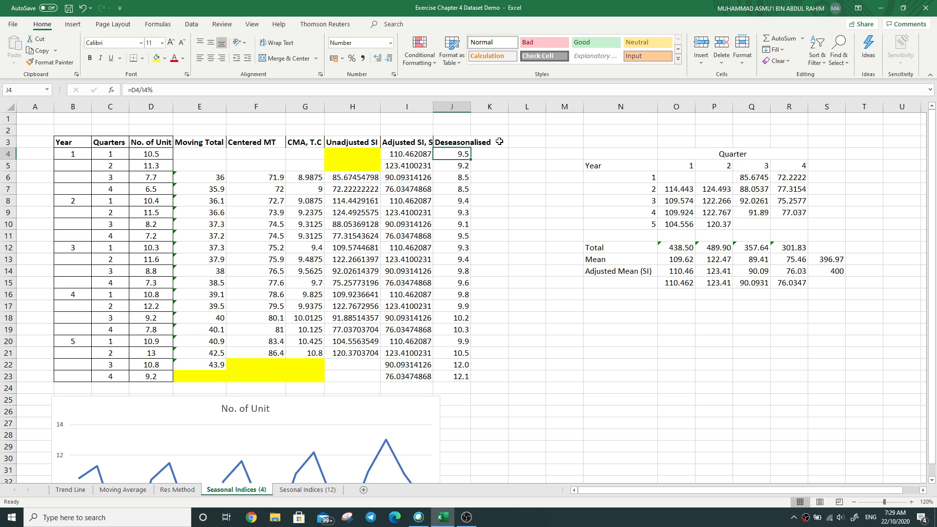
# Step: View the monthly tonnage data on the Sesonal Indices (12) sheet and return to the Seasonal Indices (4) sheet
pyautogui.click(319, 493)
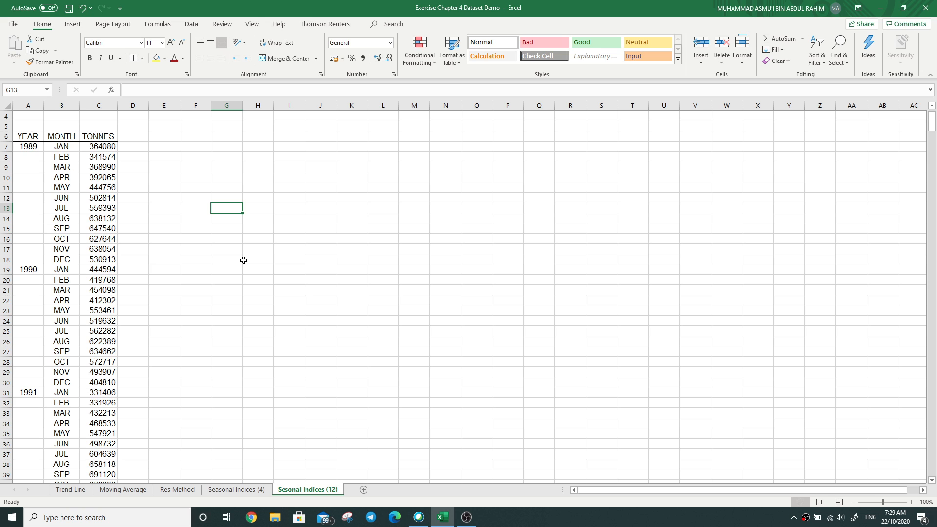
pyautogui.click(264, 490)
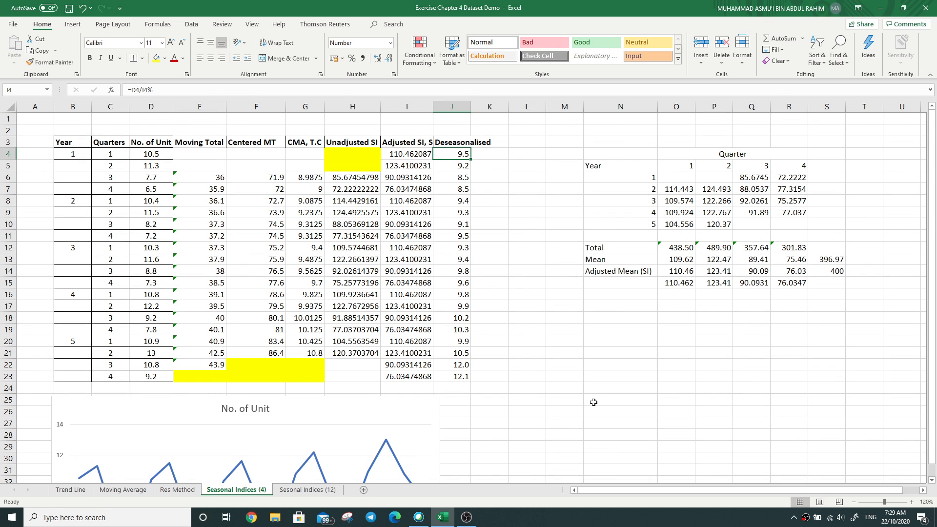